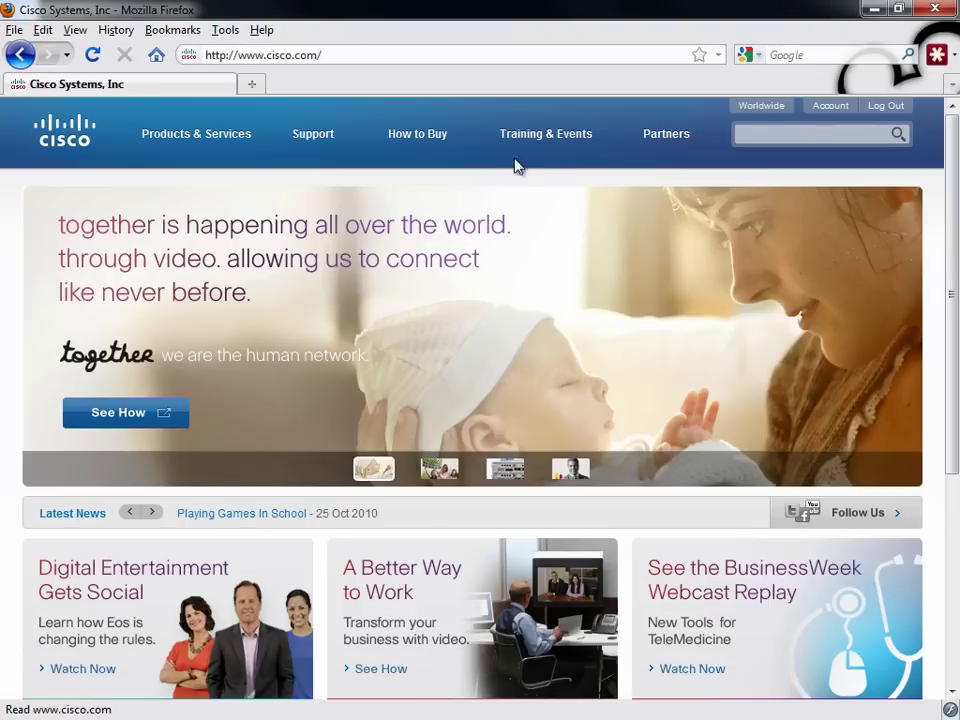
# - Open the CCNP certification page on cisco.com and go to the 642-832 TSHOOT exam page
pyautogui.moveTo(528, 148)
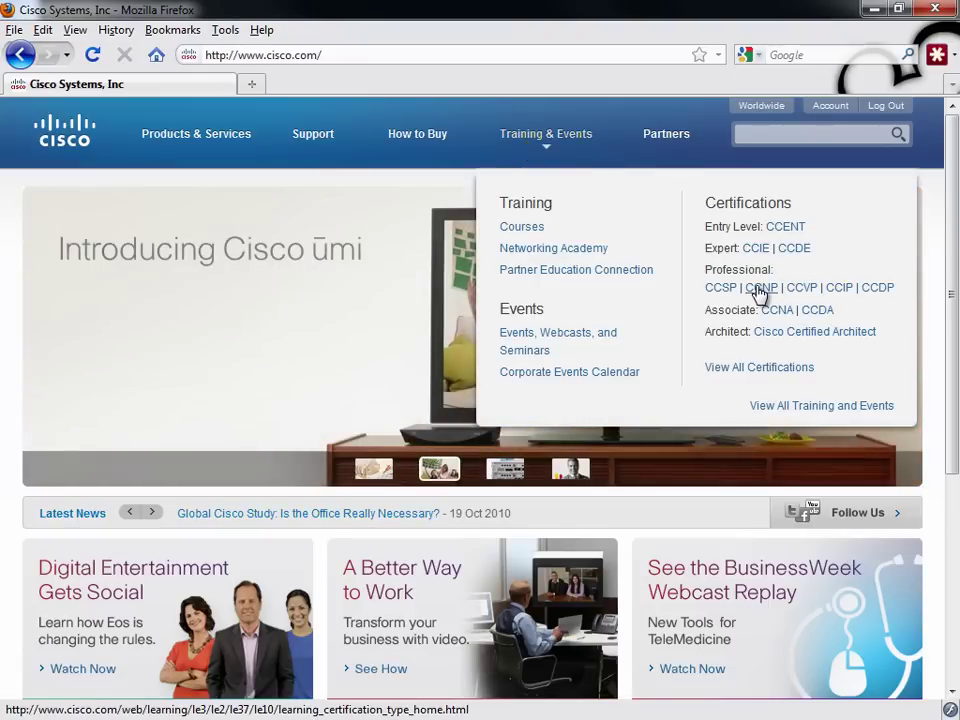
pyautogui.click(760, 289)
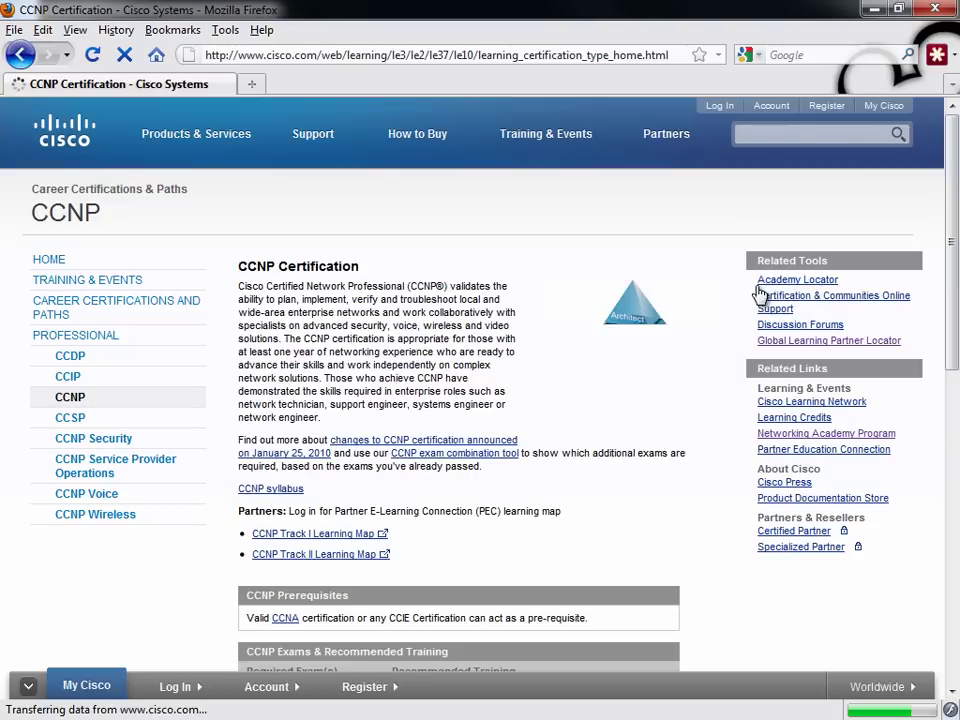
pyautogui.scroll(-4, 450, 454)
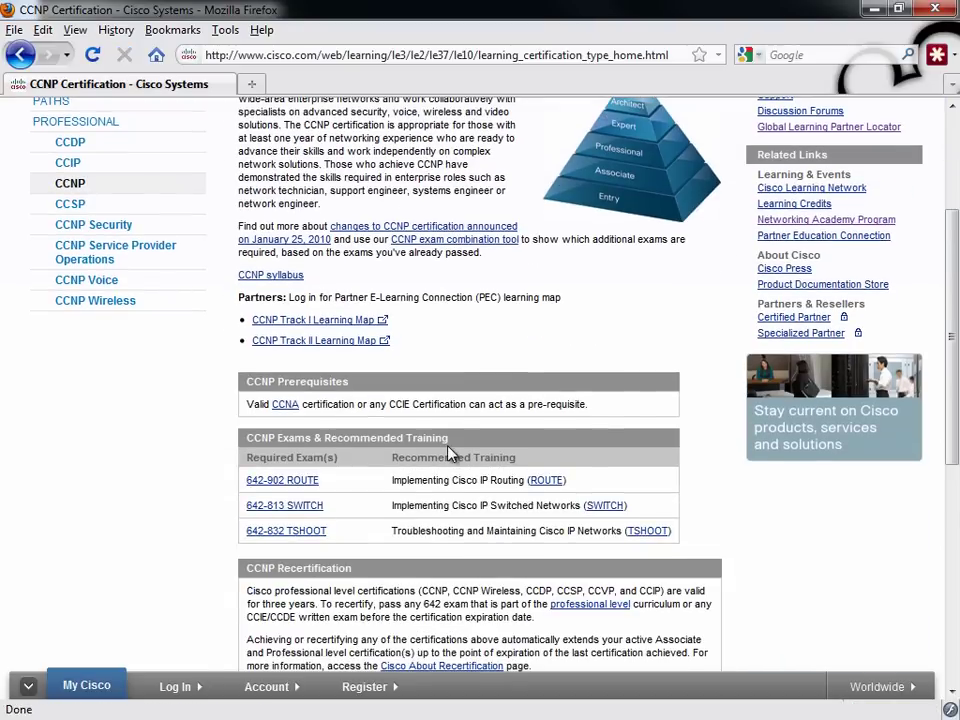
pyautogui.scroll(-4, 448, 450)
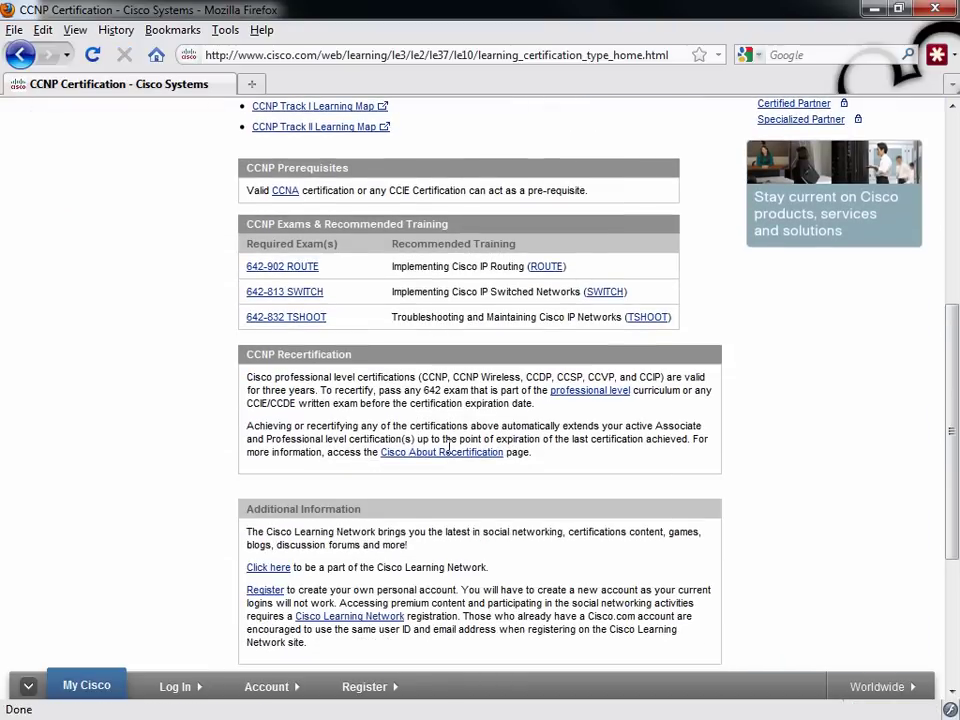
pyautogui.click(282, 325)
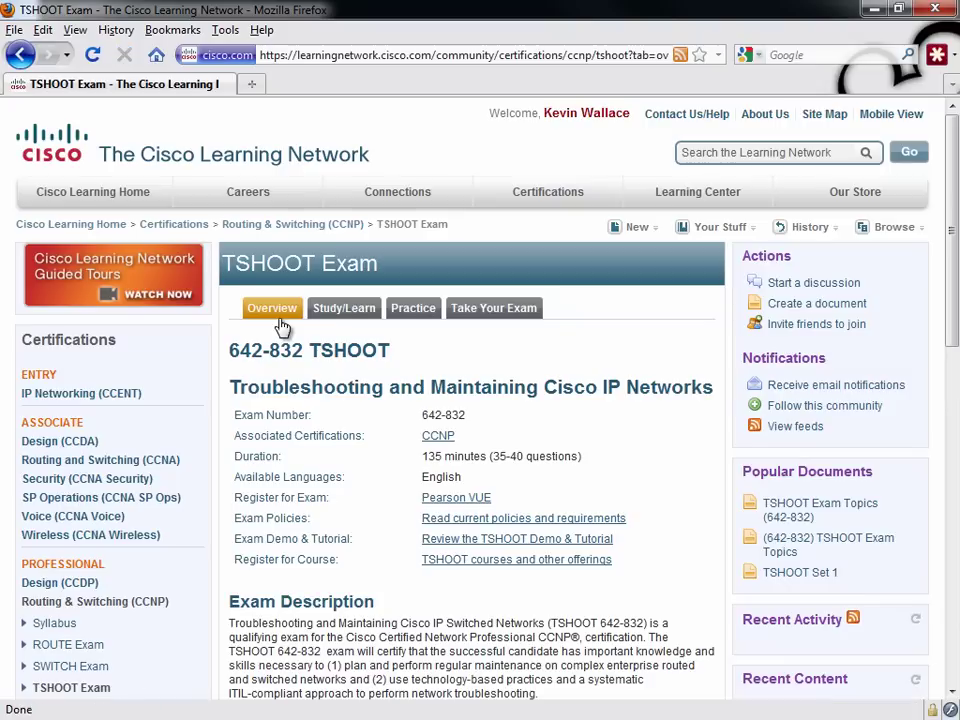
# - Open the TSHOOT Demo & Tutorial page from the exam overview and launch the TSHOOT Exam Demo
pyautogui.scroll(-4, 300, 330)
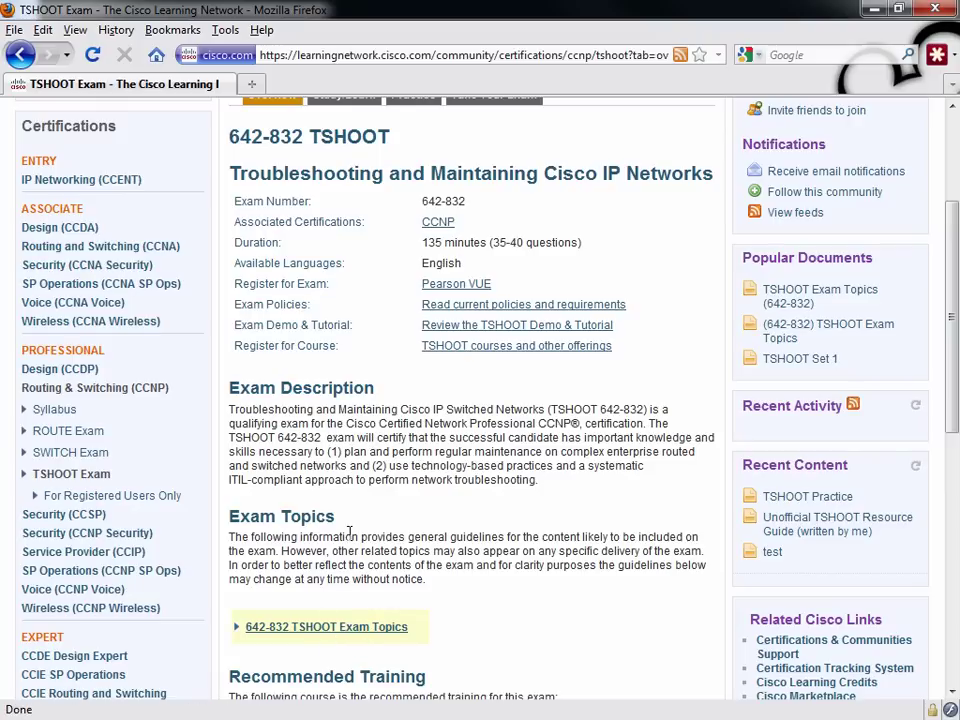
pyautogui.moveTo(237, 318); pyautogui.dragTo(352, 342)
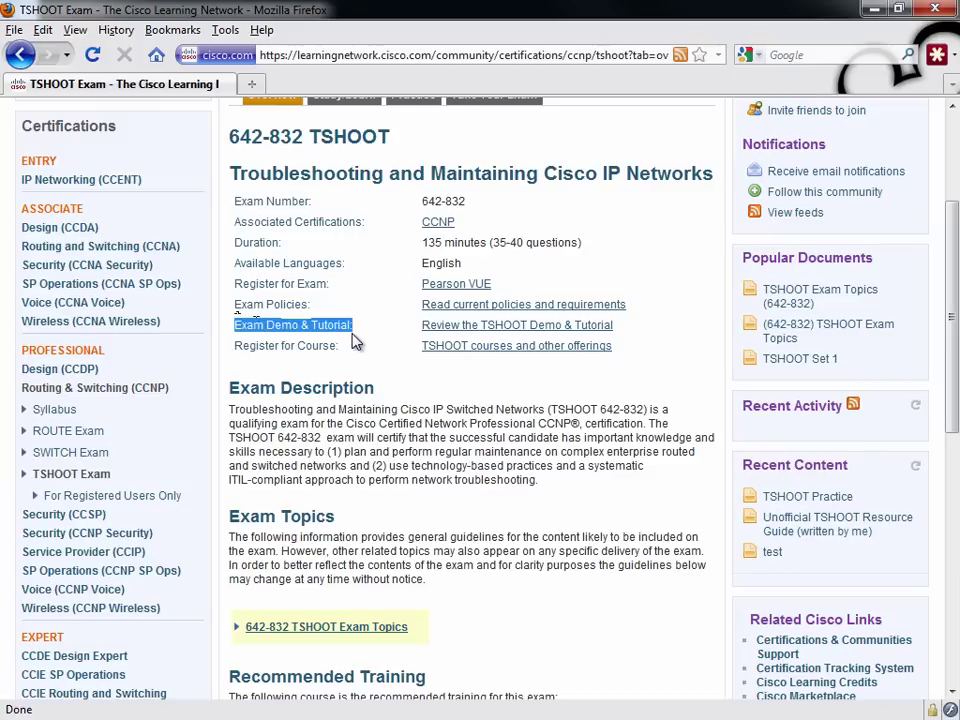
pyautogui.click(461, 331)
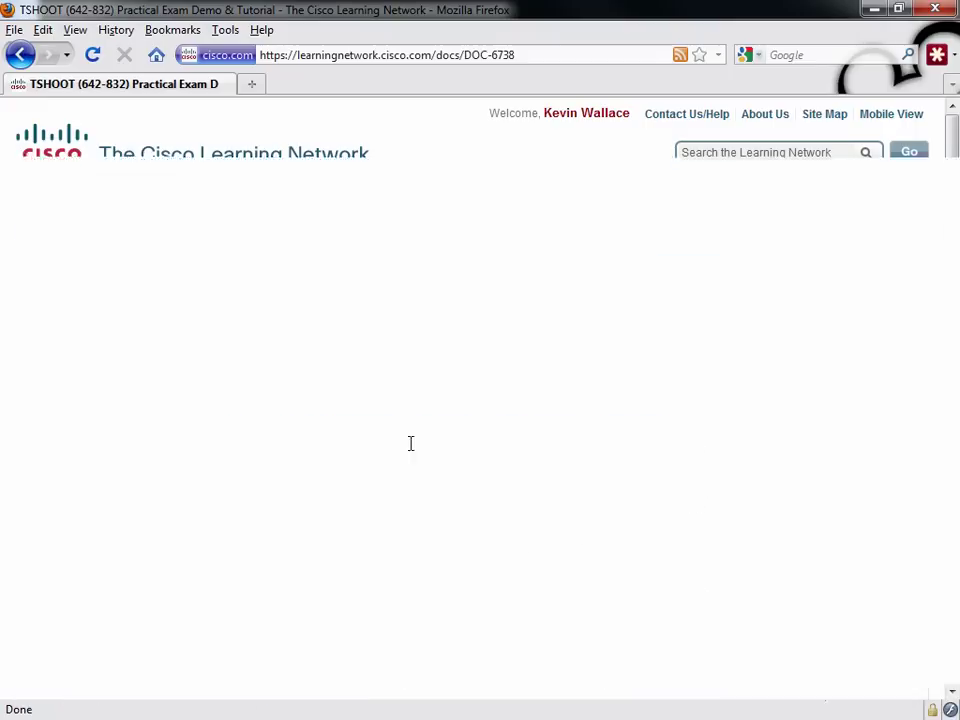
pyautogui.scroll(-3, 430, 500)
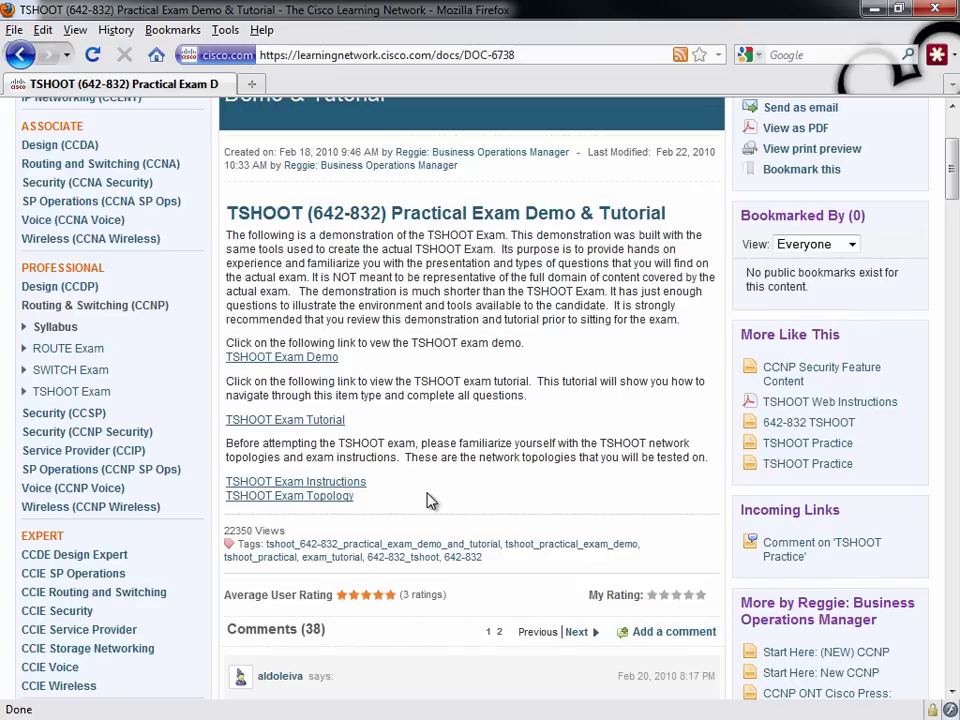
pyautogui.click(270, 358)
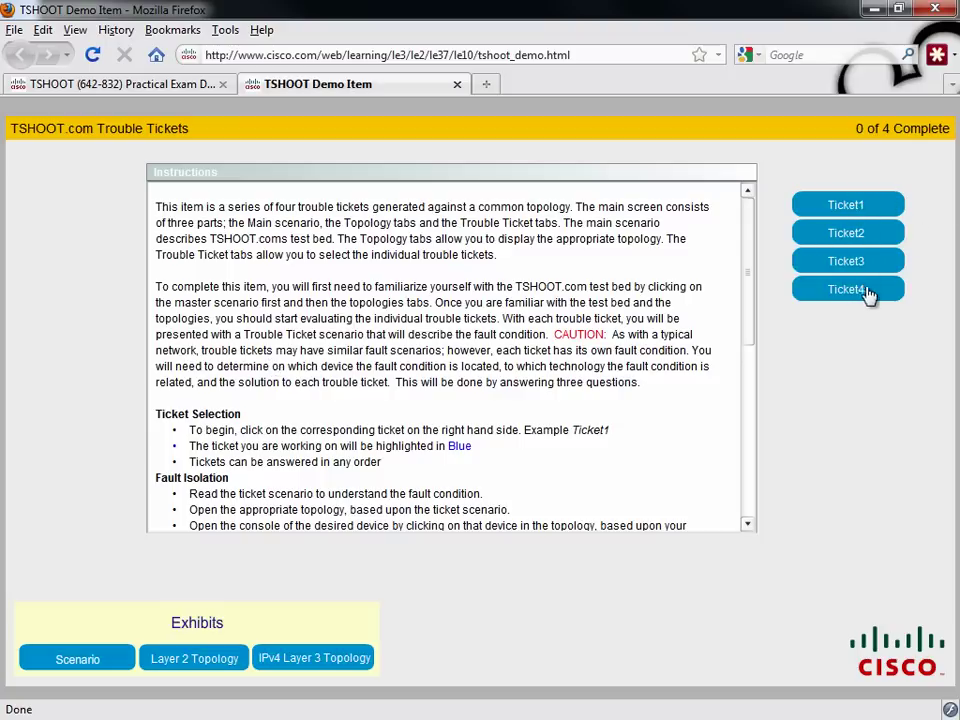
# - Read the demo's Scenario exhibit and examine the IPv4 Layer 3 Topology at full size, restoring its window when done
pyautogui.moveTo(745, 267); pyautogui.dragTo(751, 241)
pyautogui.click(79, 660)
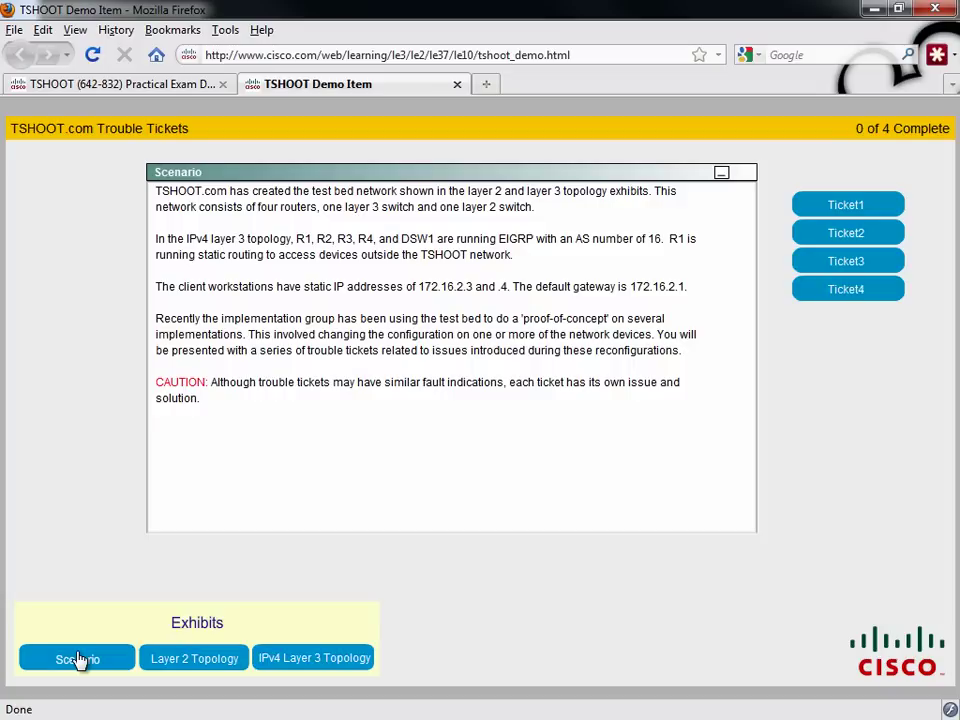
pyautogui.click(330, 662)
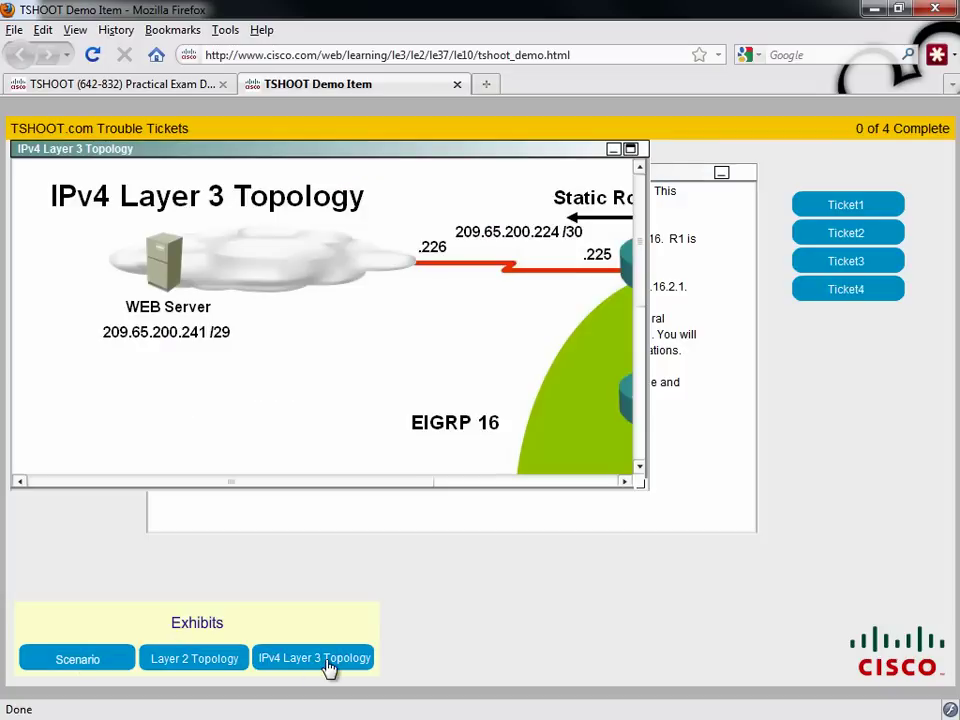
pyautogui.click(631, 149)
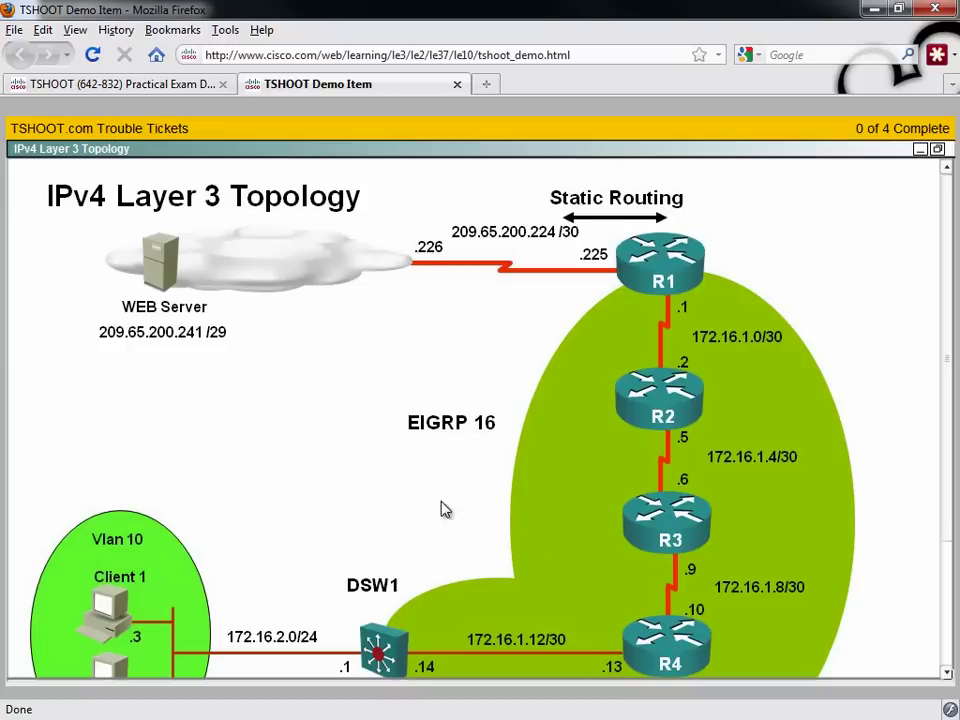
pyautogui.scroll(-1, 399, 501)
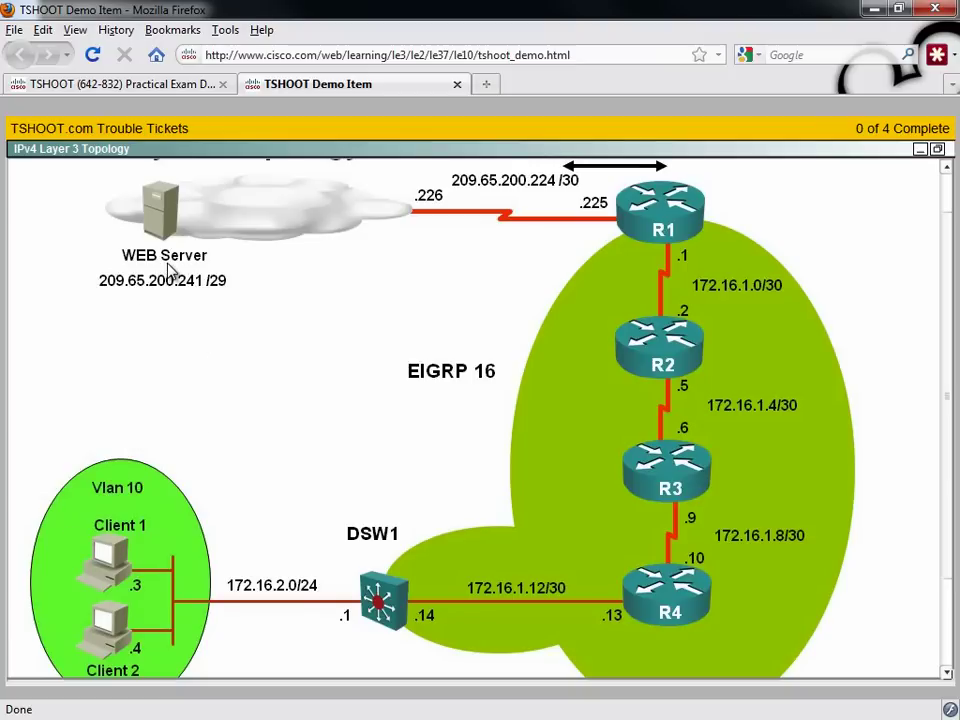
pyautogui.scroll(1, 178, 296)
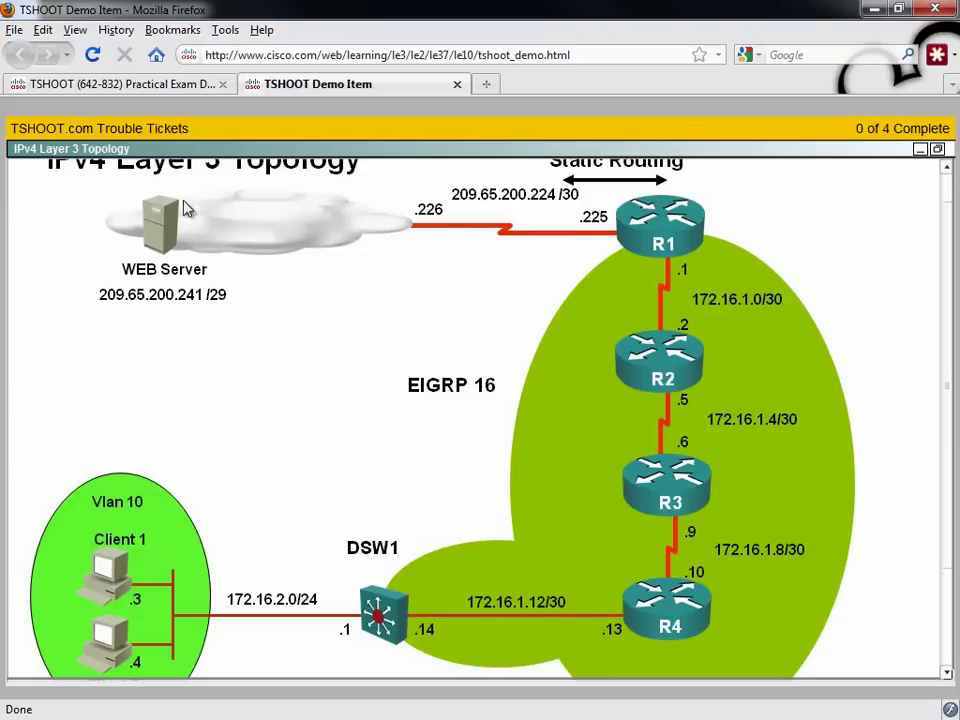
pyautogui.click(937, 149)
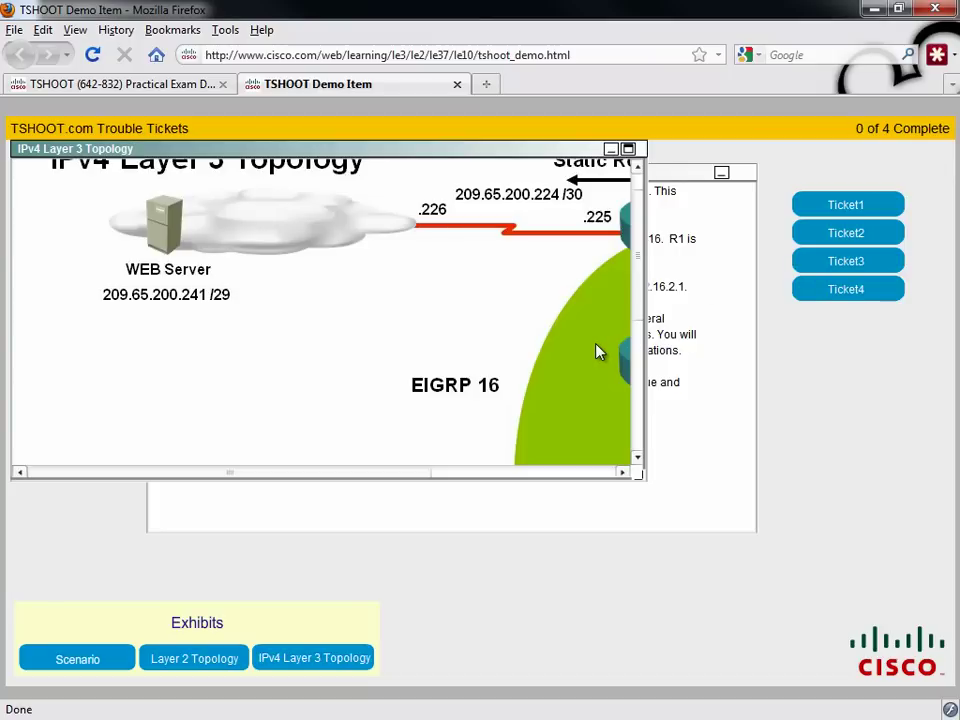
# - Examine the Layer 2 Topology exhibit from the routers down to switch ASW1 and its clients
pyautogui.click(198, 664)
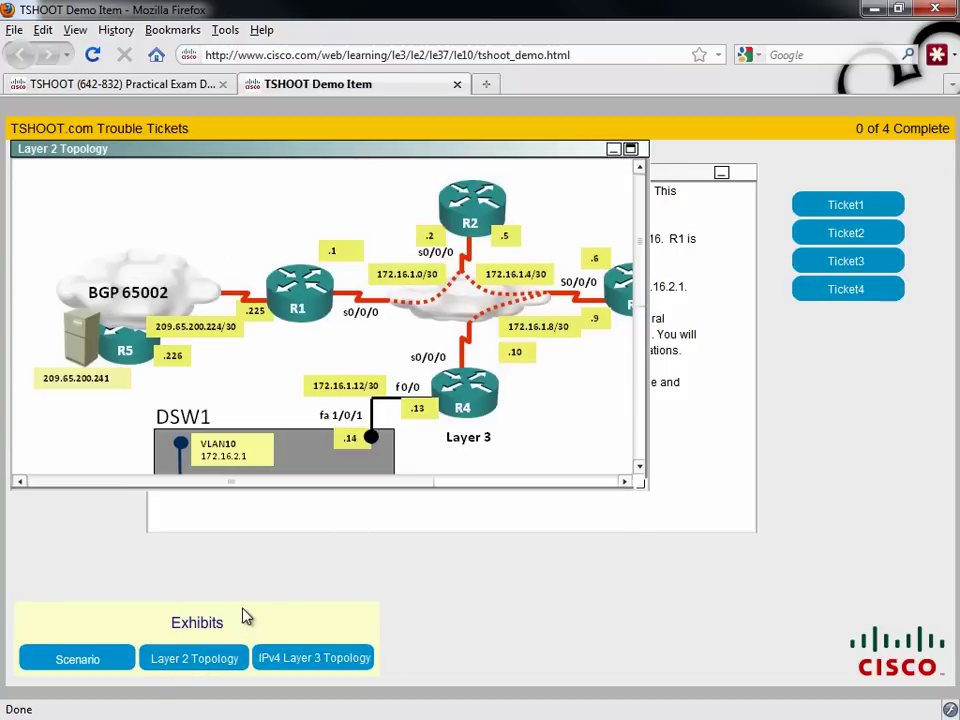
pyautogui.scroll(-3, 268, 363)
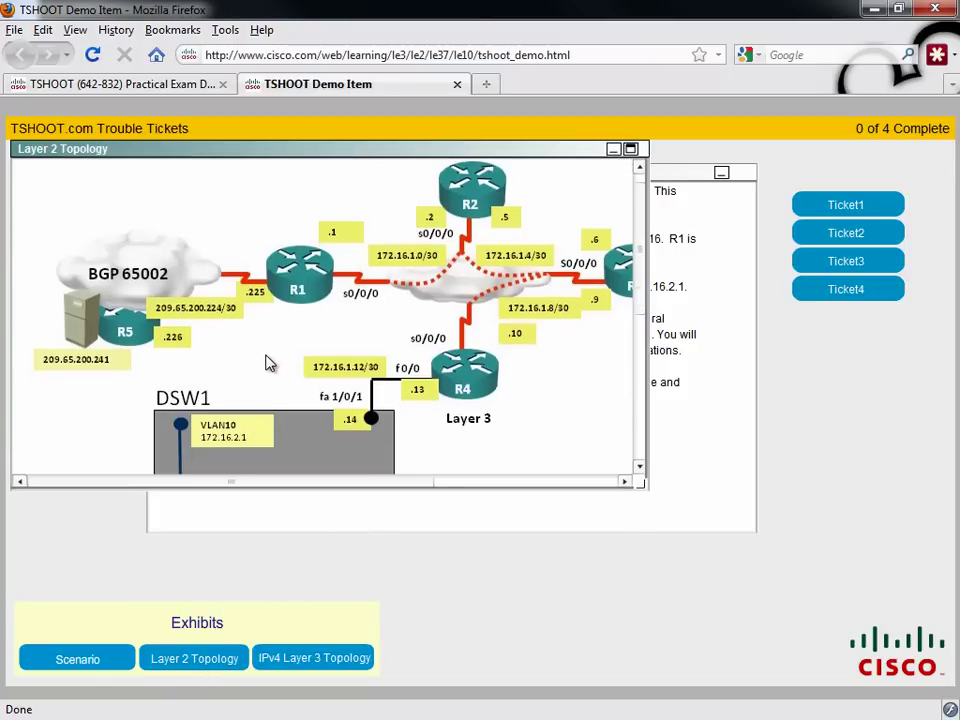
pyautogui.scroll(-4, 268, 363)
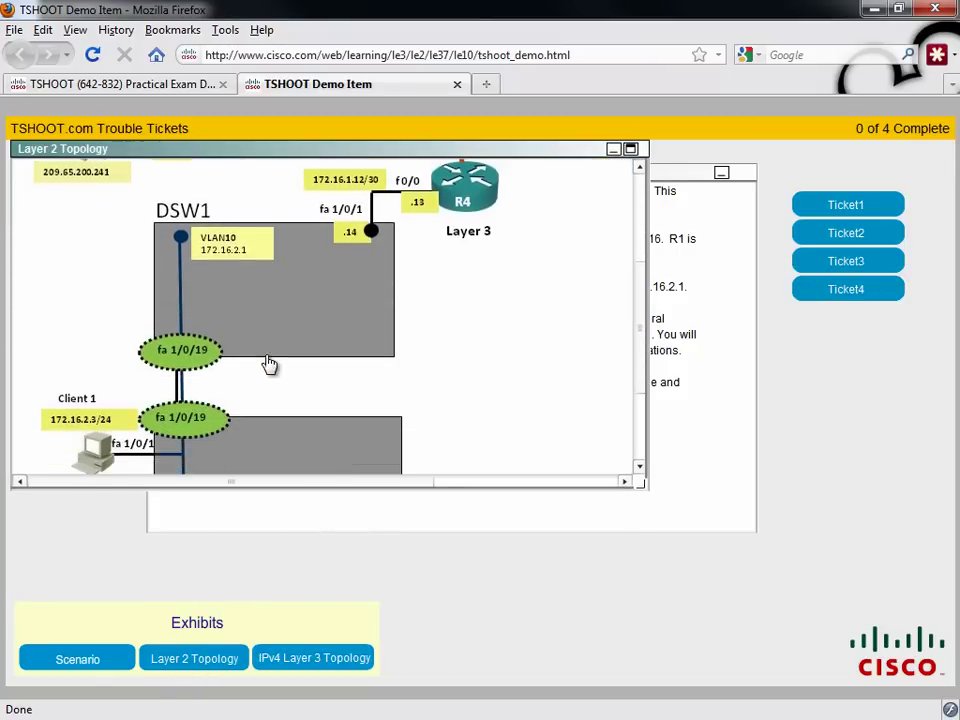
pyautogui.scroll(-1, 268, 363)
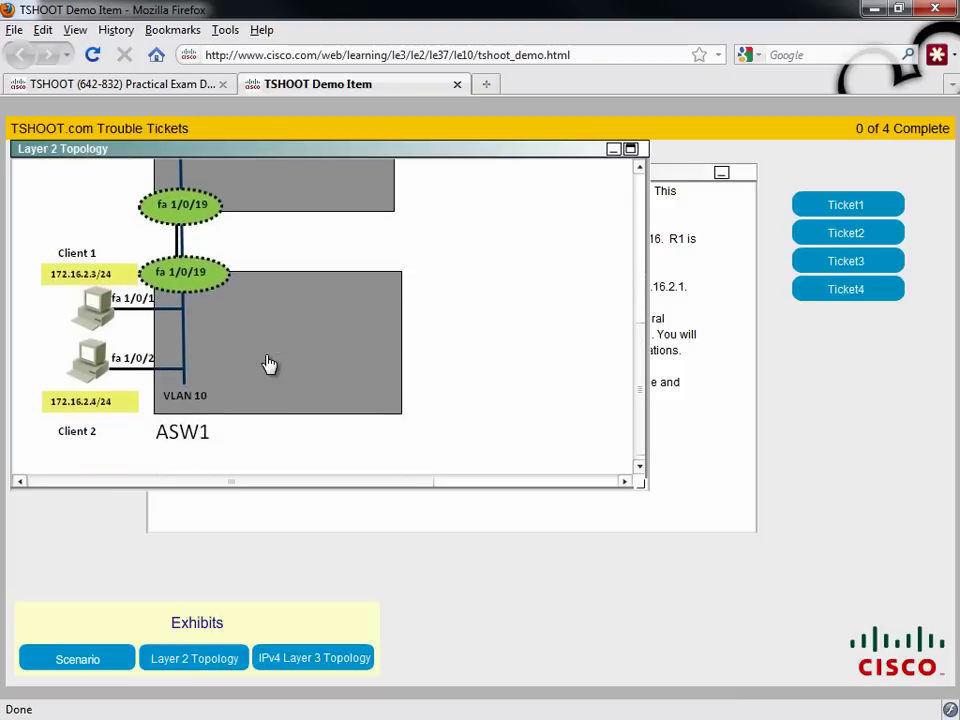
# - Examine the area around DSW1 and the Vlan 10 clients in the IPv4 Layer 3 Topology
pyautogui.click(318, 668)
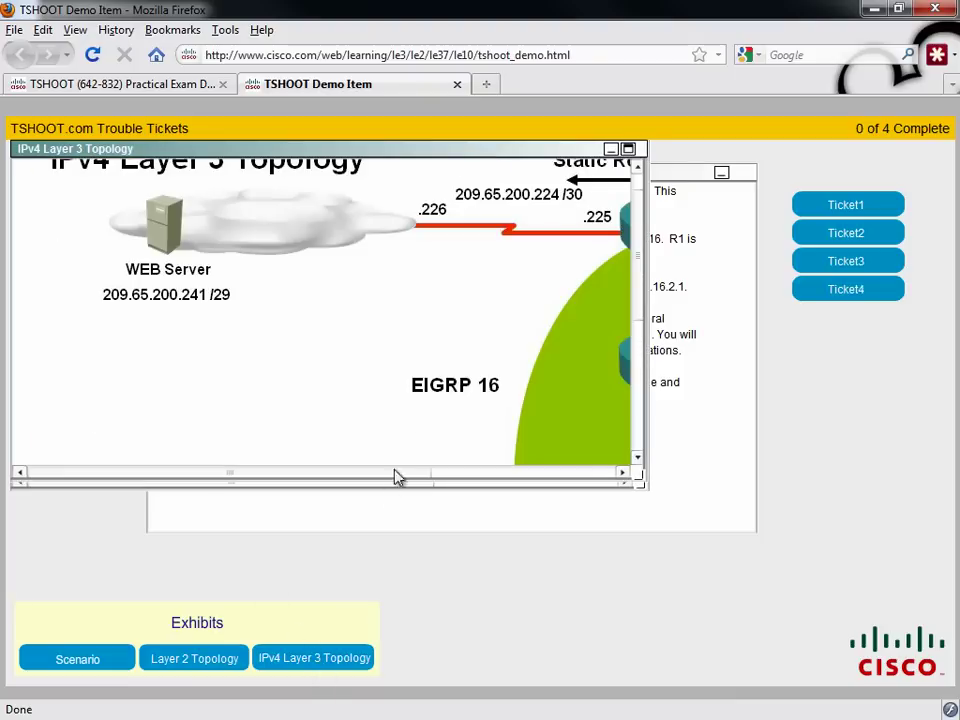
pyautogui.scroll(-5, 525, 386)
pyautogui.scroll(-3, 528, 390)
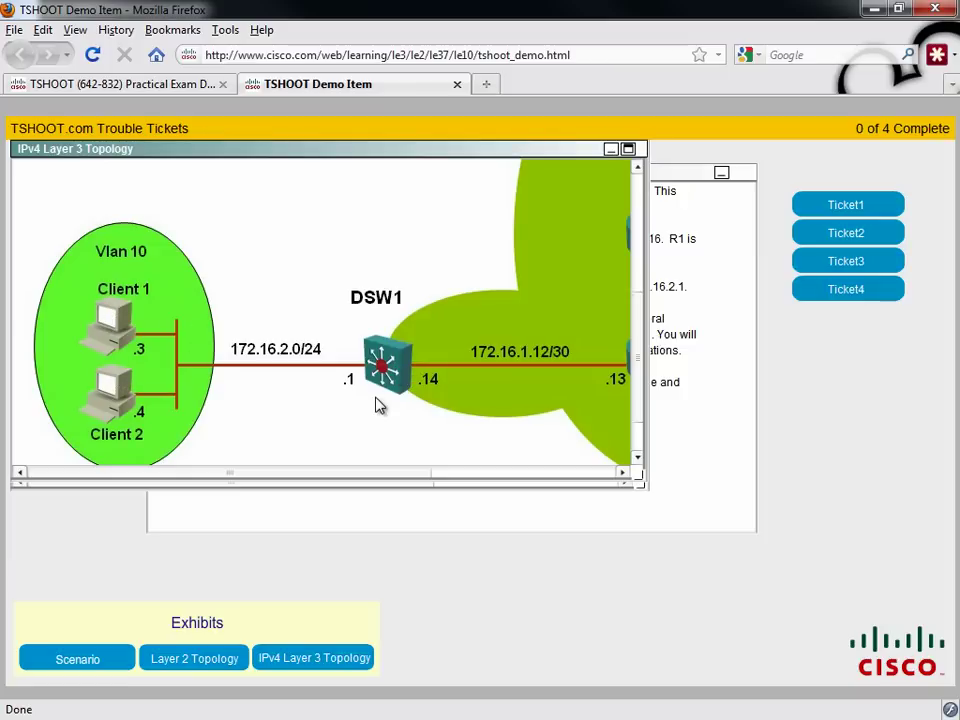
# - Examine the link between DSW1 and ASW1 and the client ports in the Layer 2 Topology
pyautogui.click(185, 661)
pyautogui.scroll(1, 320, 484)
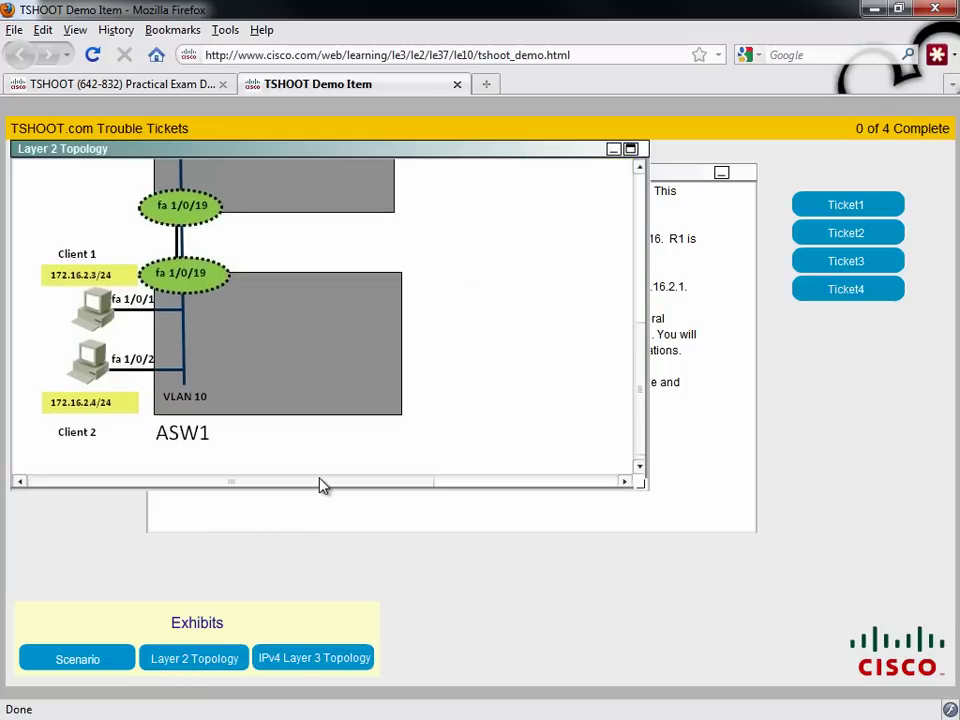
pyautogui.scroll(3, 320, 485)
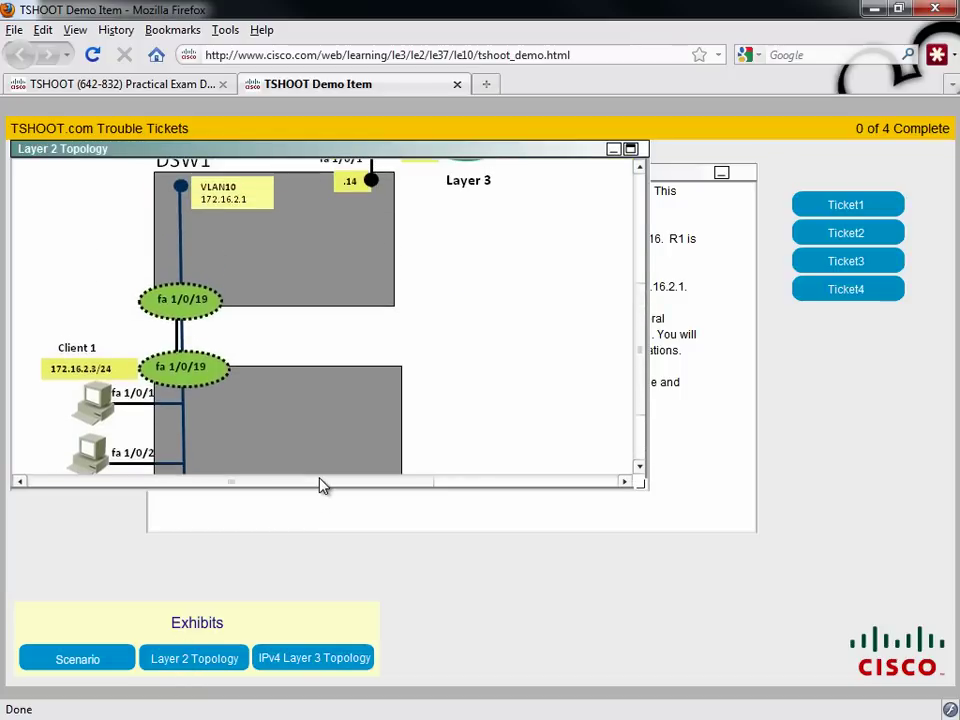
pyautogui.scroll(1, 320, 485)
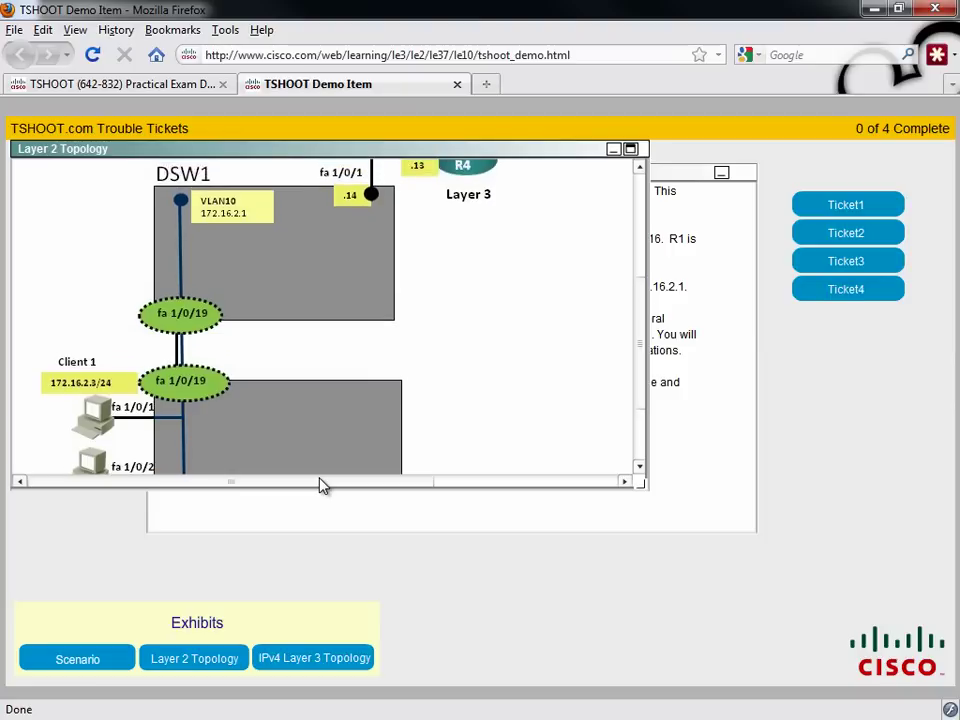
pyautogui.scroll(1, 320, 485)
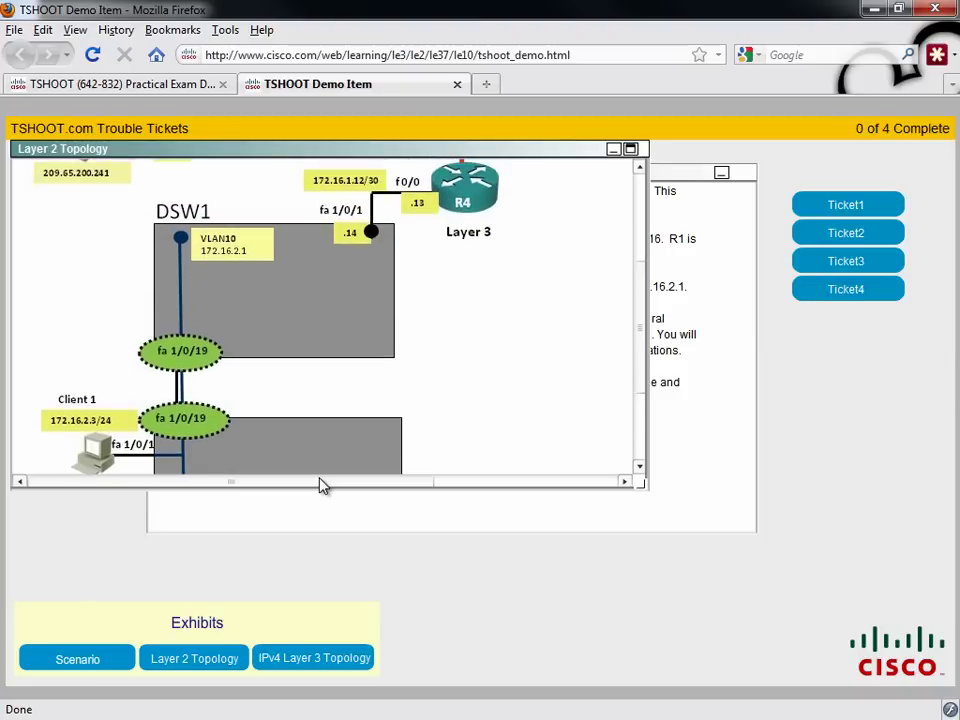
pyautogui.scroll(-5, 320, 485)
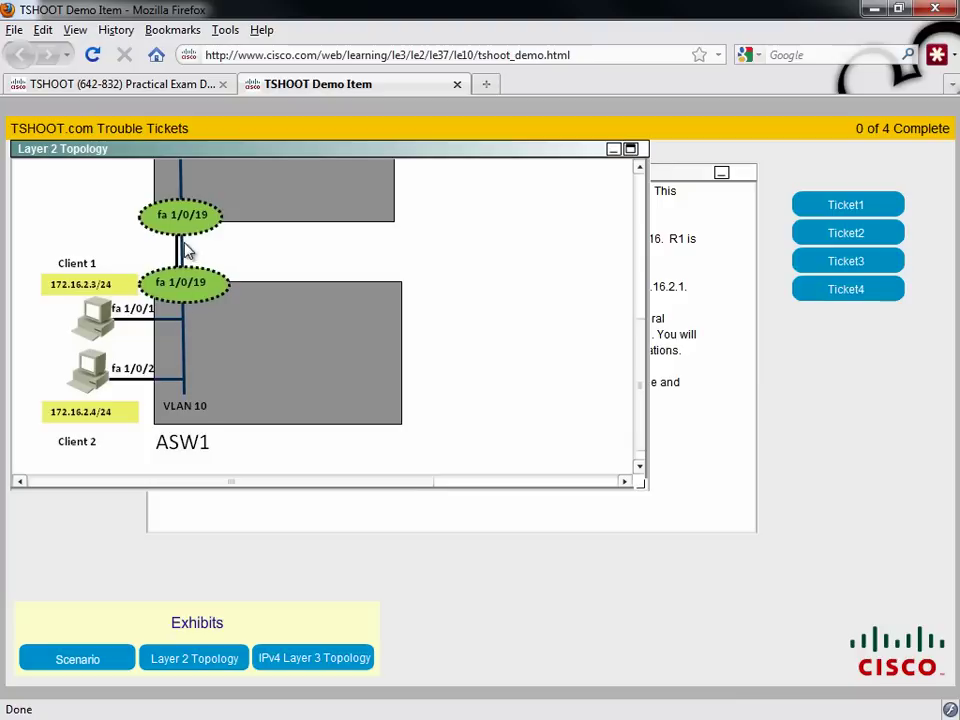
pyautogui.scroll(1, 223, 283)
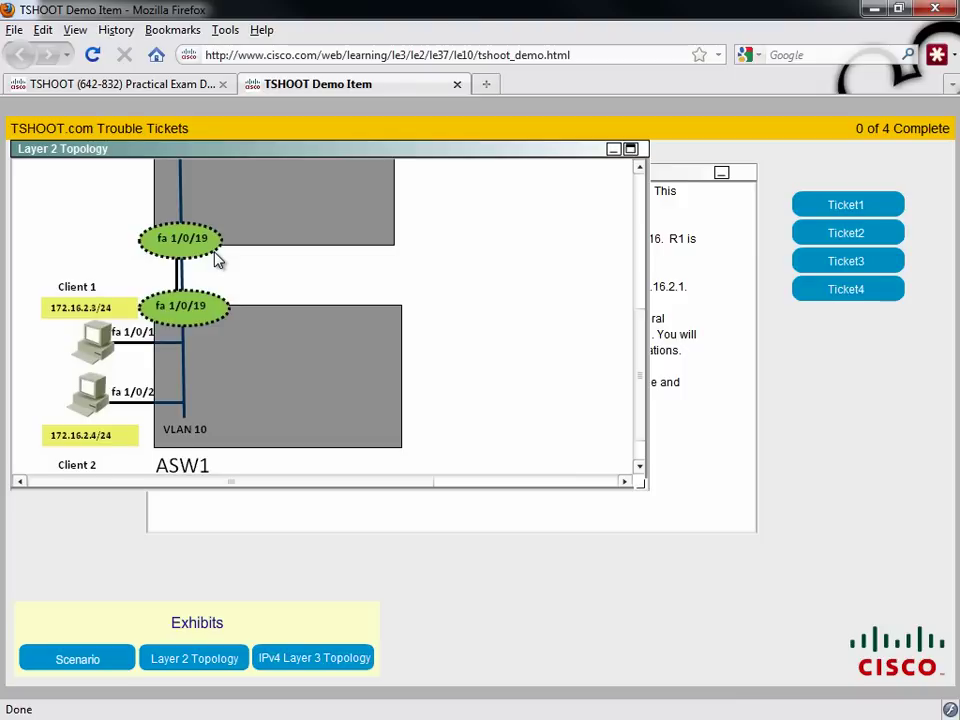
# - Open Ticket1, answer R2 for the fault device and Static Routing for the technology, view the solution question and minimize the questions
pyautogui.click(846, 206)
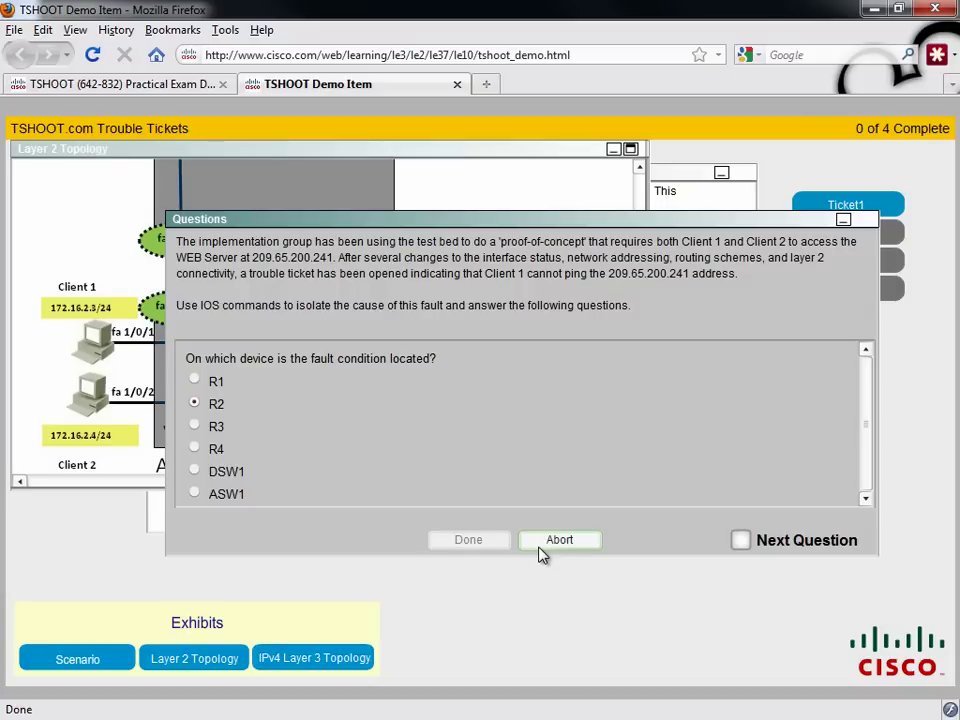
pyautogui.click(742, 545)
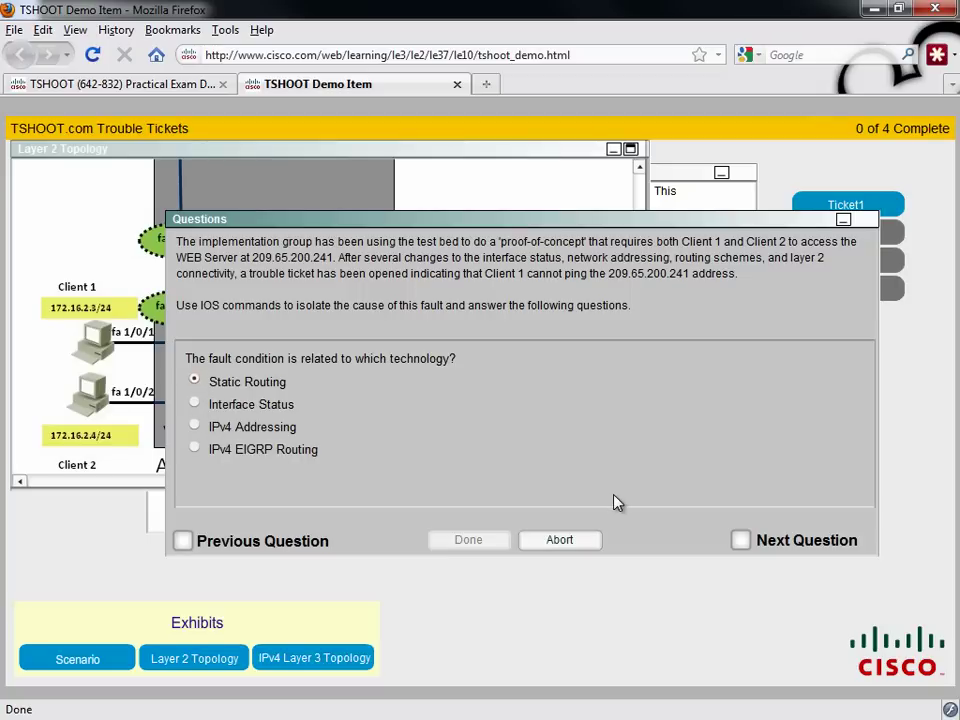
pyautogui.click(740, 546)
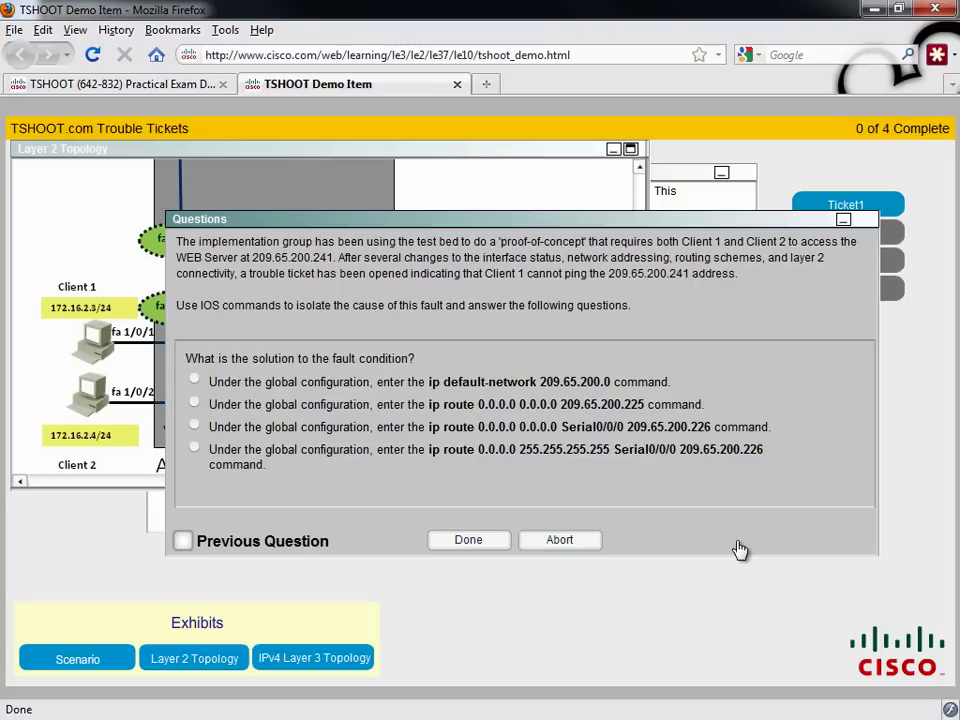
pyautogui.click(843, 219)
# - Open the DSW1 console from the IPv4 Layer 3 Topology and enter privileged mode with "ena"
pyautogui.click(300, 660)
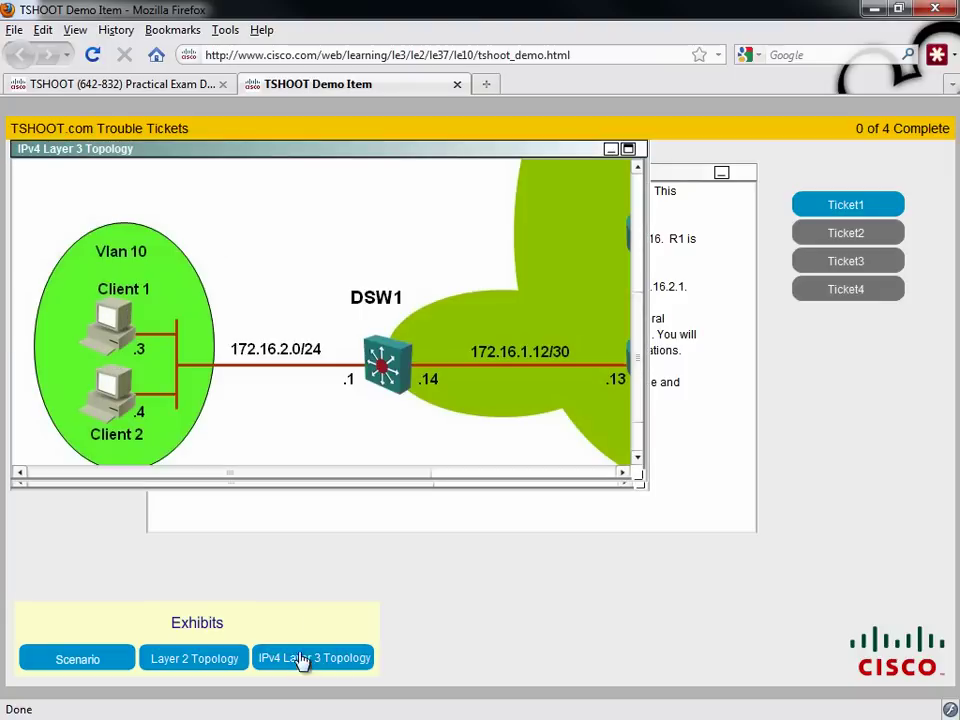
pyautogui.click(385, 370)
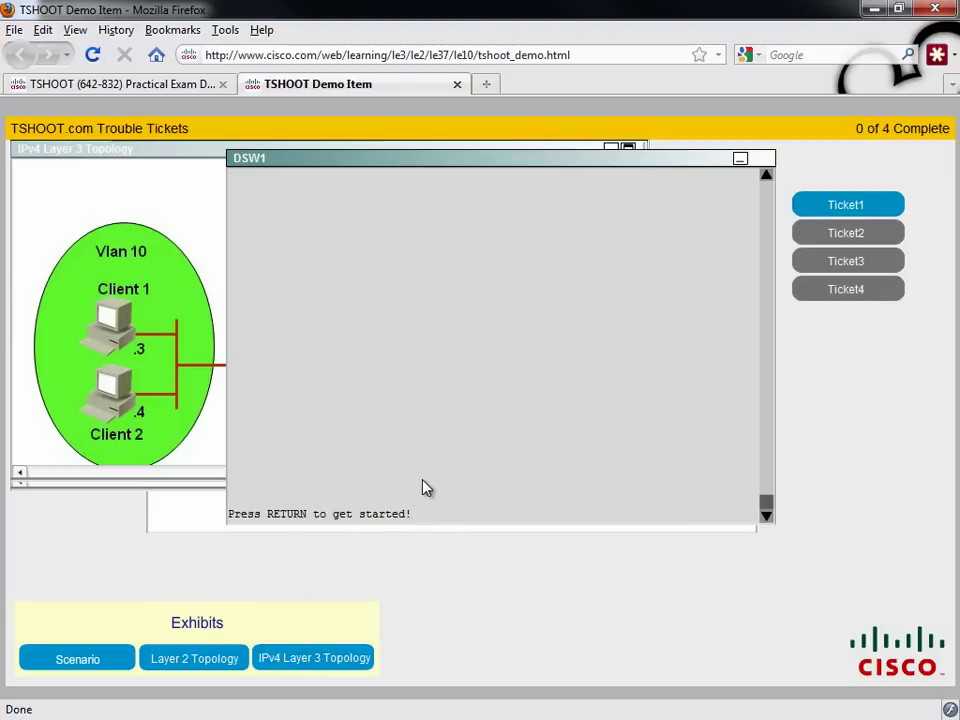
pyautogui.press('Return')
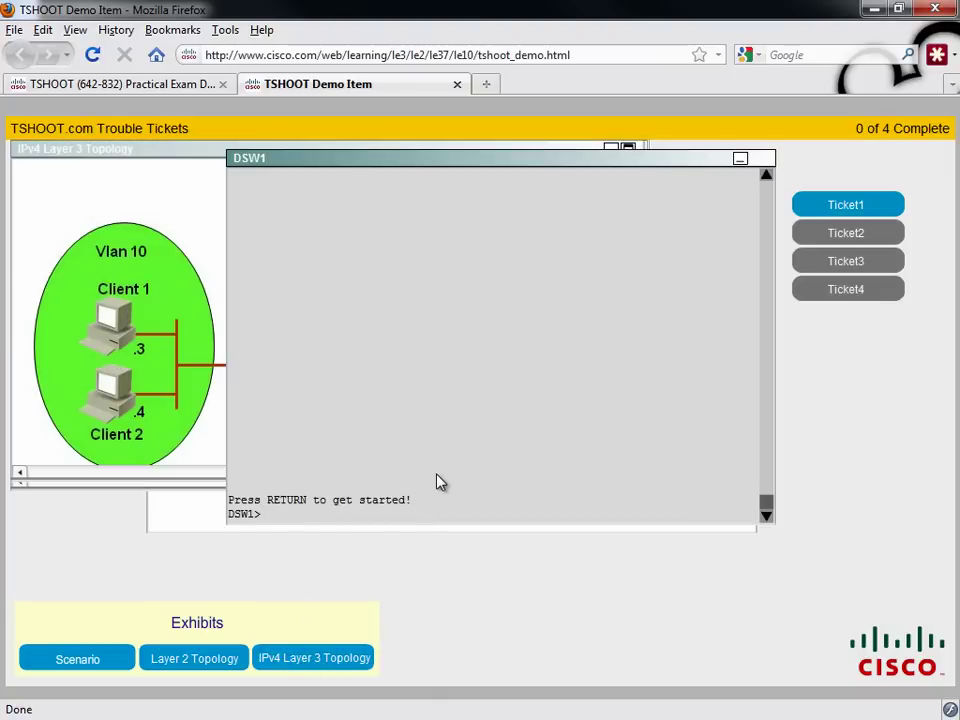
pyautogui.write('ena')
pyautogui.press('Return')
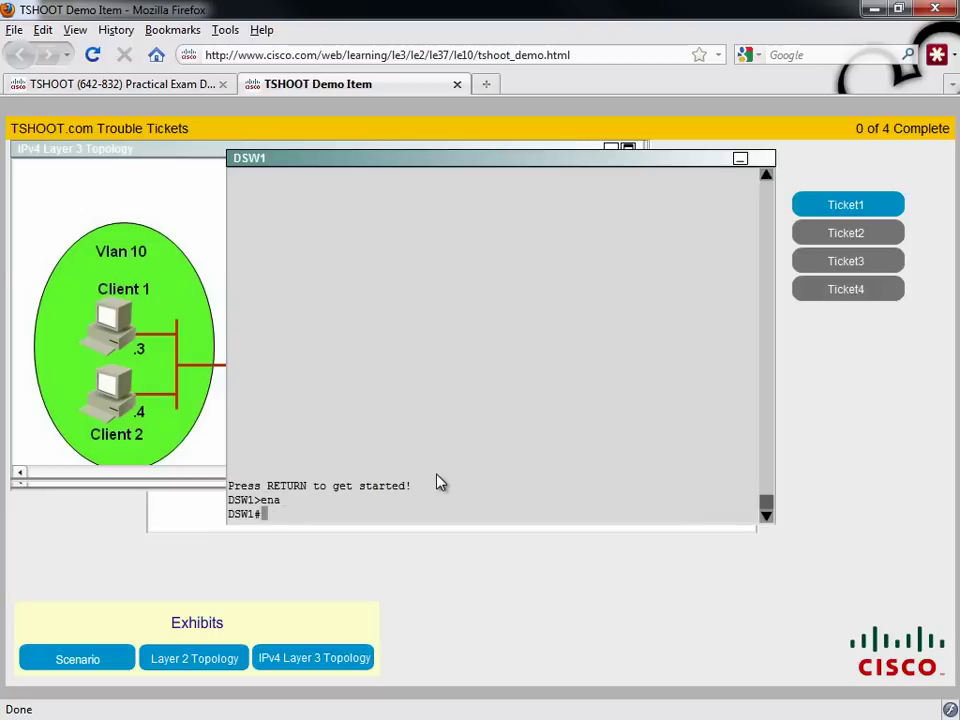
# - Run "show running-config" on DSW1 and page through the whole configuration to its end
pyautogui.write('show running0-')
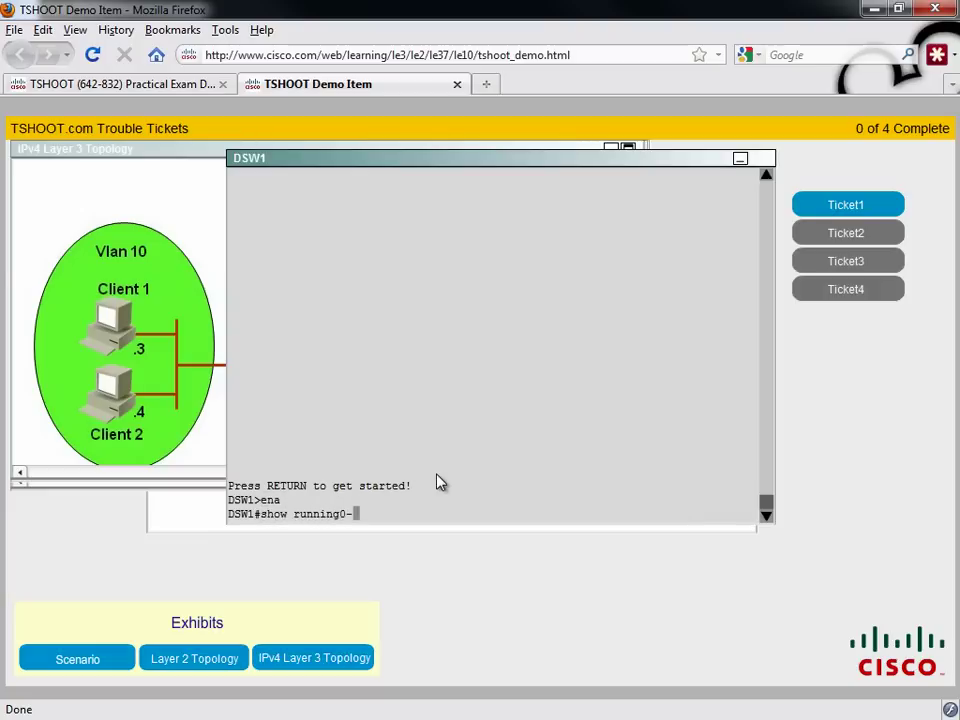
pyautogui.press('BackSpace')
pyautogui.press('BackSpace')
pyautogui.write('-config')
pyautogui.press('Return')
pyautogui.press('space')
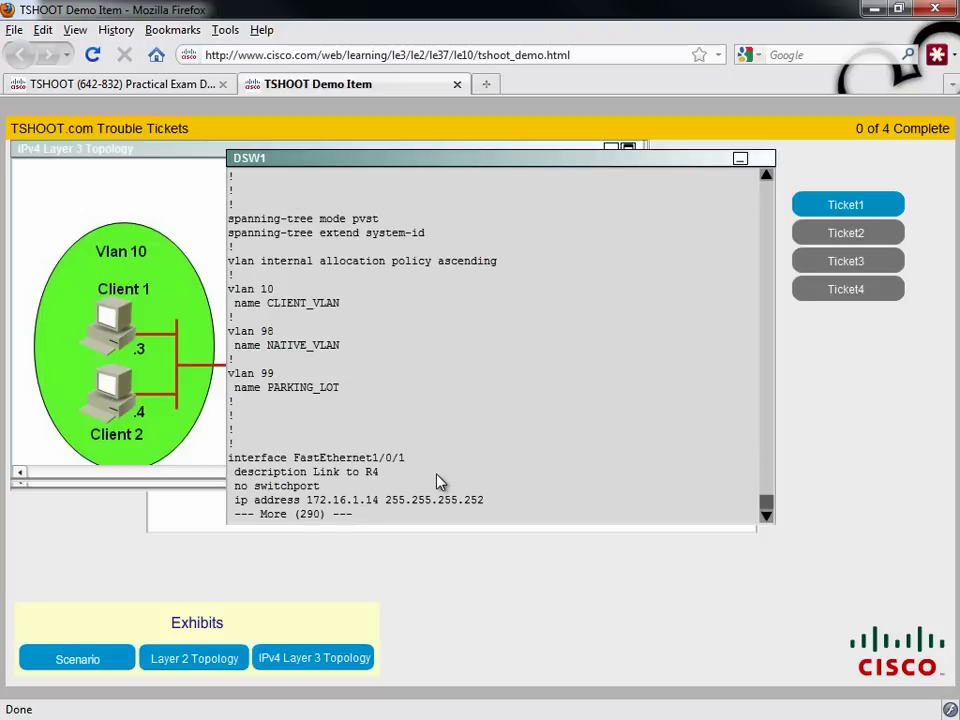
pyautogui.press('space')
pyautogui.press('space')
pyautogui.press('space')
pyautogui.press('space')
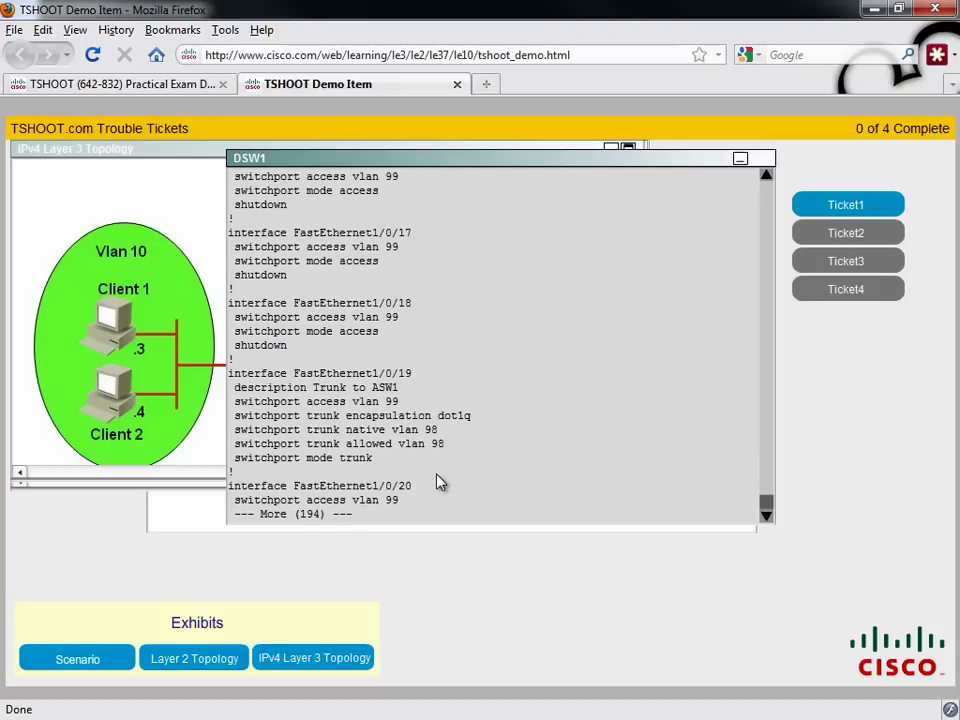
pyautogui.press('space')
pyautogui.press('space')
pyautogui.press('space')
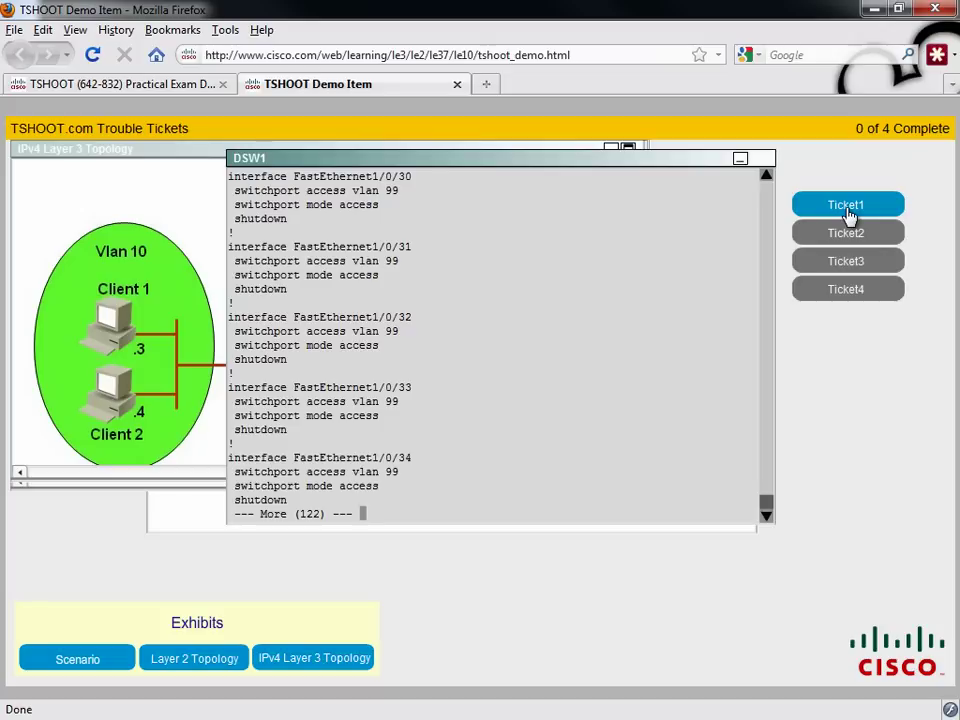
pyautogui.press('space')
pyautogui.press('space')
pyautogui.press('space')
pyautogui.press('space')
pyautogui.press('space')
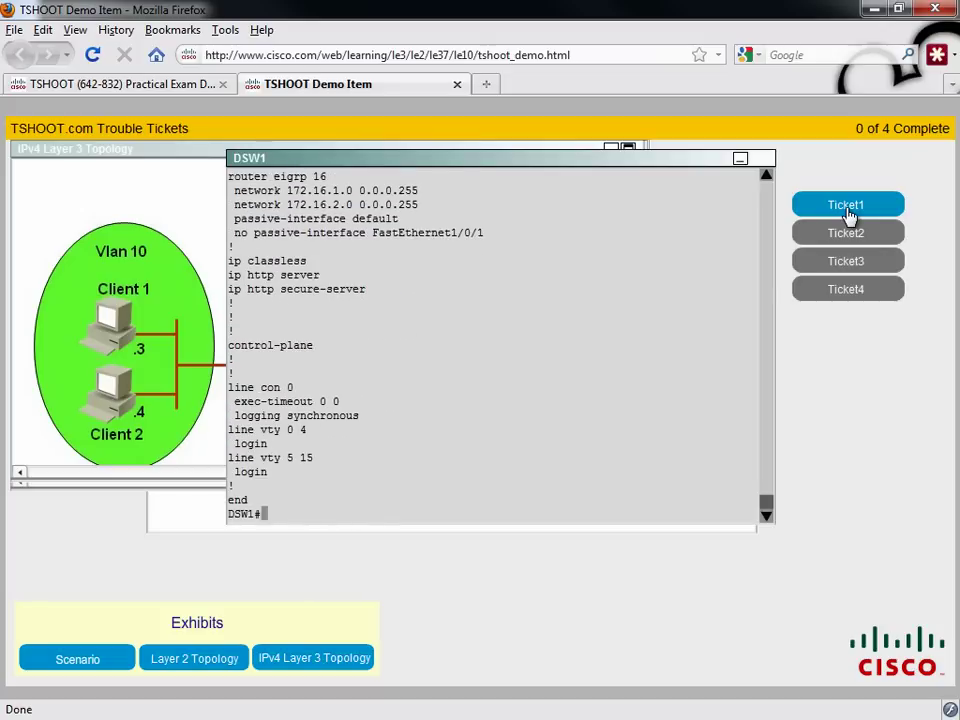
# - Open the Client 1 console from the IPv4 Layer 3 Topology and start its command prompt
pyautogui.click(108, 332)
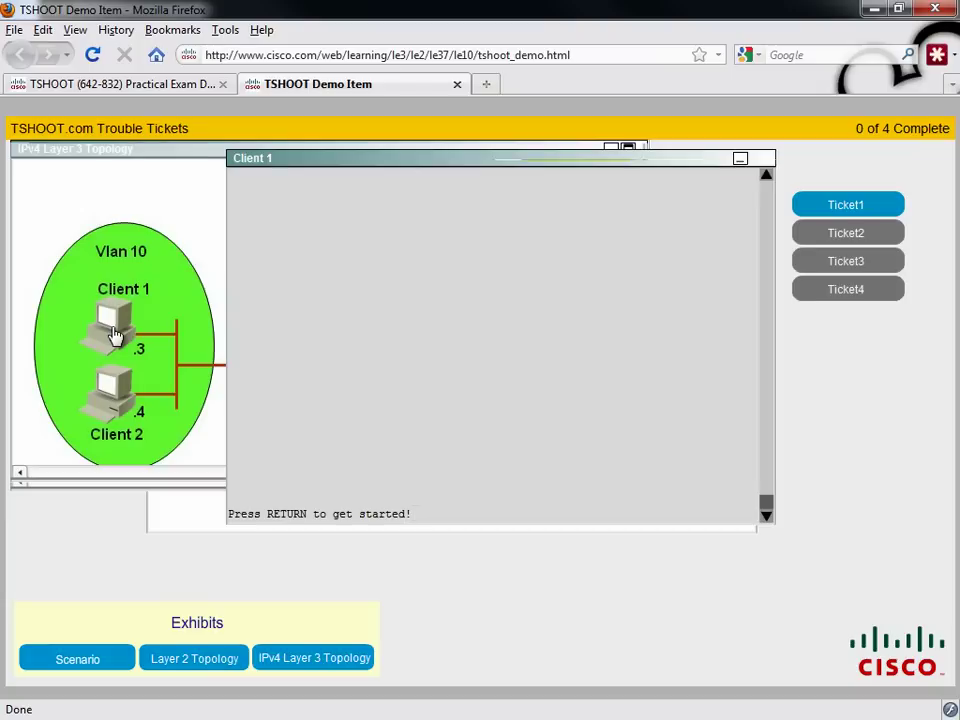
pyautogui.press('Return')
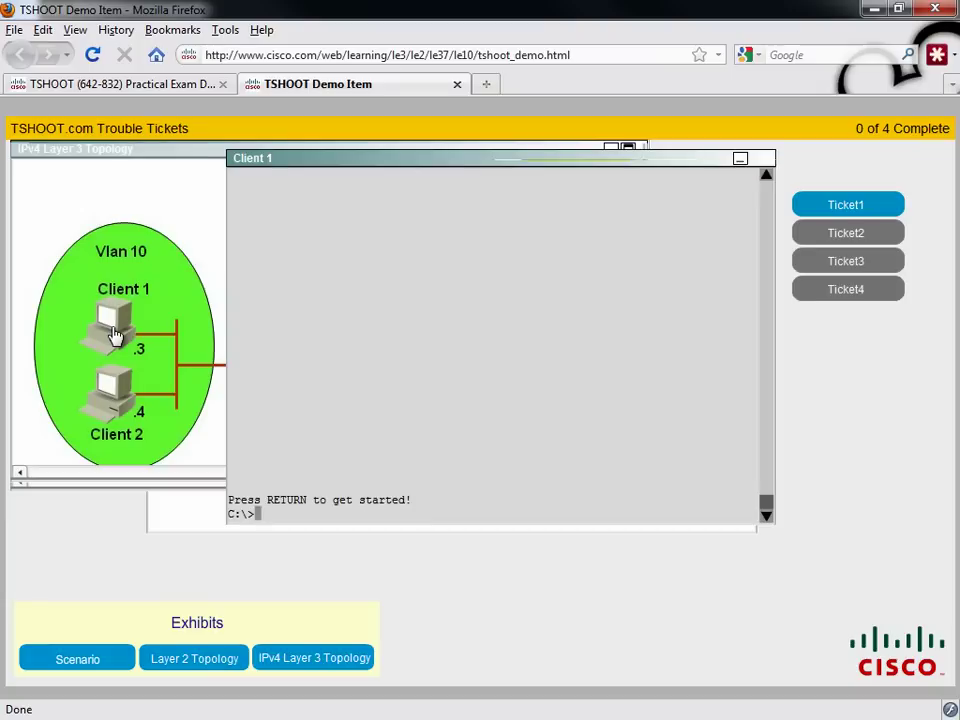
pyautogui.write('ping')
pyautogui.press('BackSpace')
pyautogui.press('BackSpace')
pyautogui.press('BackSpace')
pyautogui.press('BackSpace')
pyautogui.press('BackSpace')
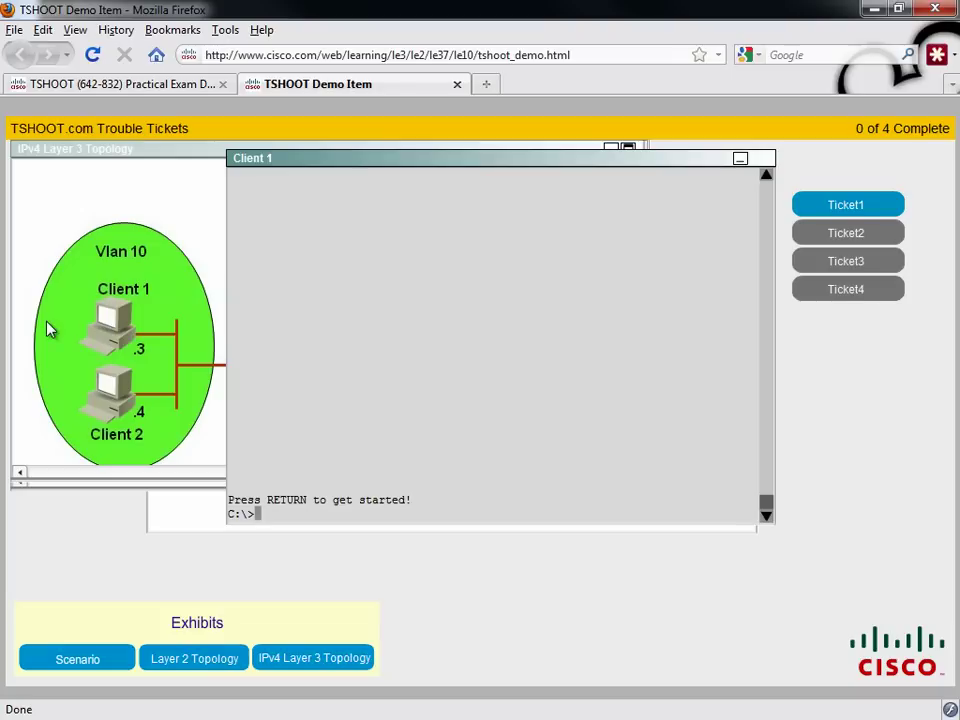
# - Open the TSHOOT Exam Topology PDF from the Cisco Learning Network page in Adobe Reader and maximize it
pyautogui.click(143, 86)
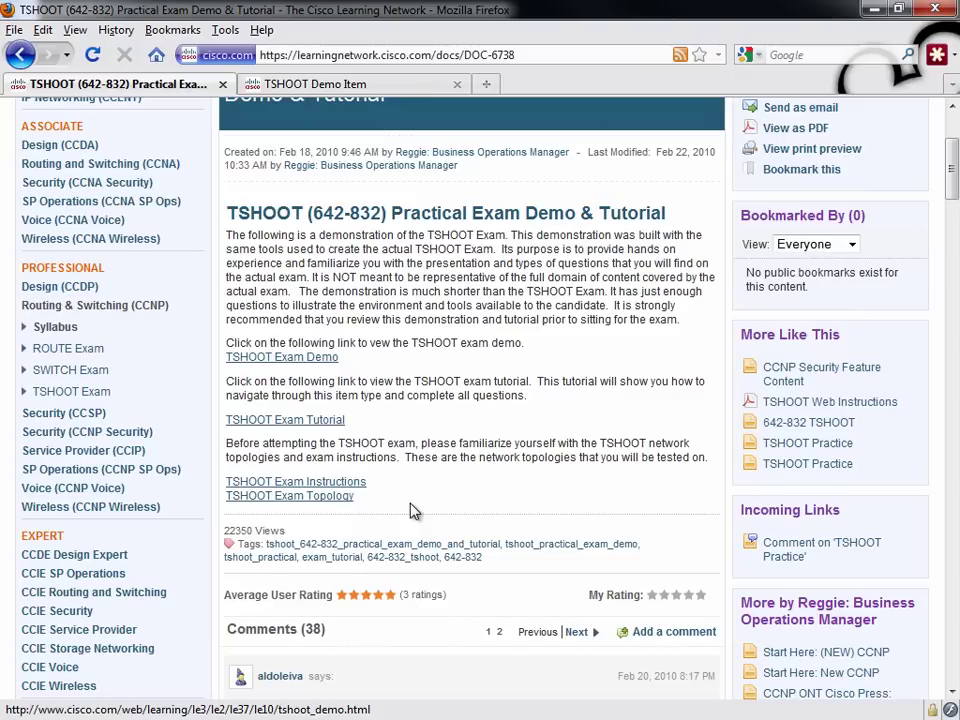
pyautogui.click(270, 497)
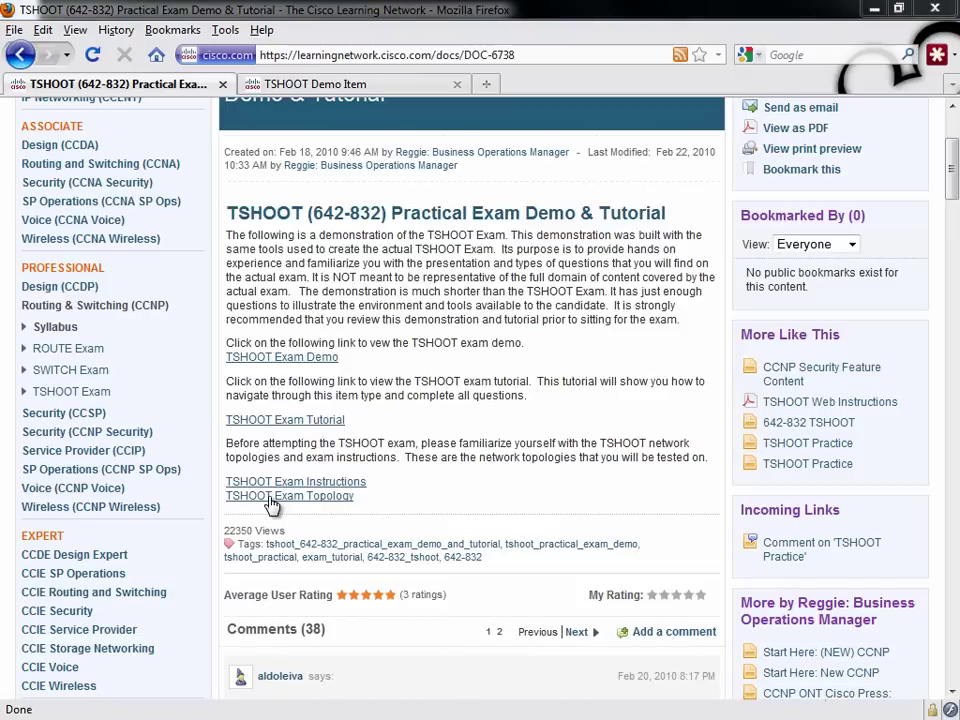
pyautogui.click(516, 451)
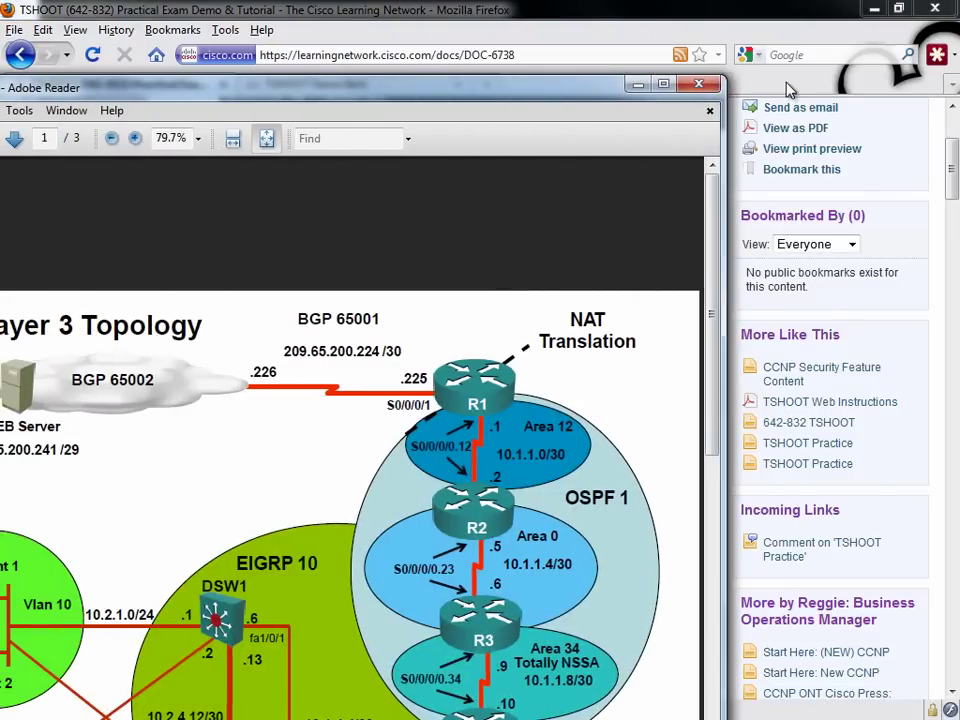
pyautogui.click(663, 83)
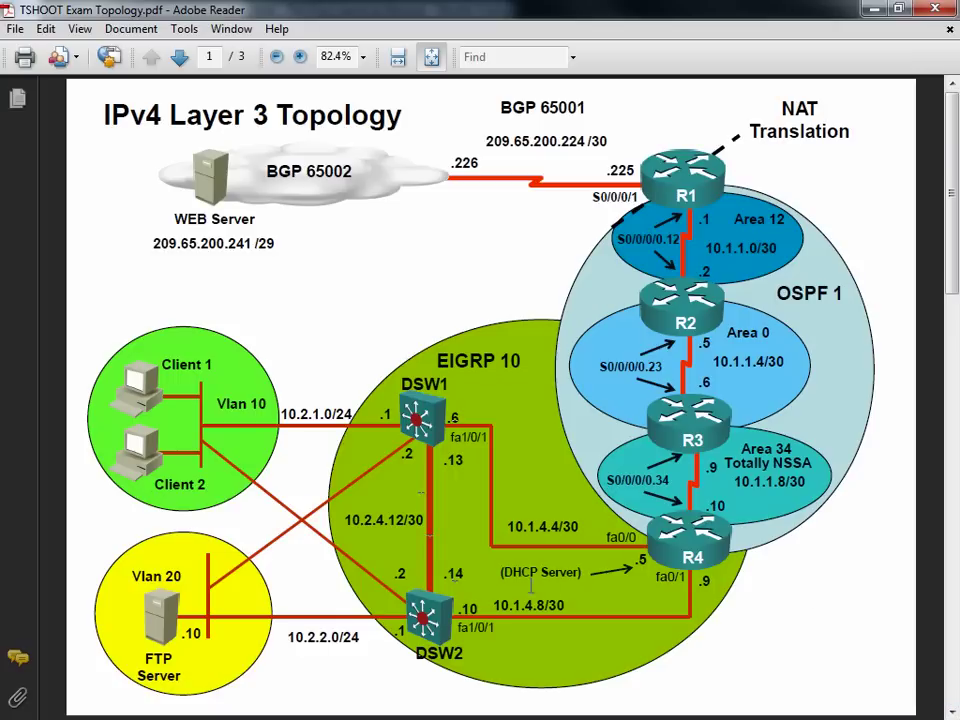
# - Examine the DHCP Server, NAT Translation, OSPF 1, EIGRP 10 and BGP 65001 labels in the IPv4 Layer 3 Topology, selecting their text
pyautogui.moveTo(503, 572); pyautogui.dragTo(547, 571)
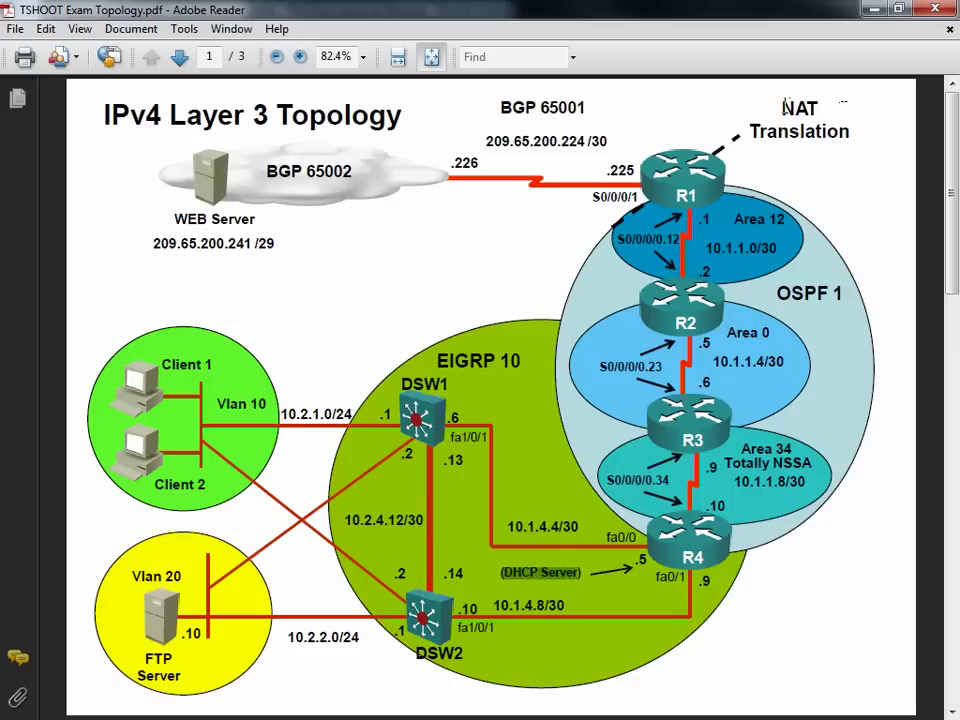
pyautogui.moveTo(781, 101); pyautogui.dragTo(851, 120)
pyautogui.click(832, 150)
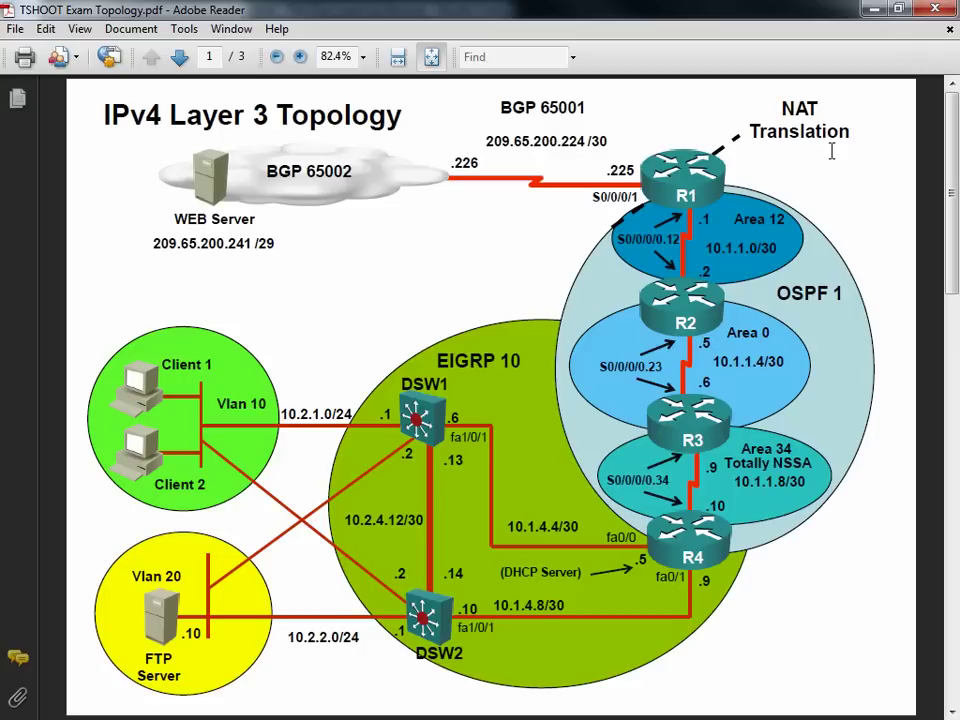
pyautogui.moveTo(840, 299); pyautogui.dragTo(774, 283)
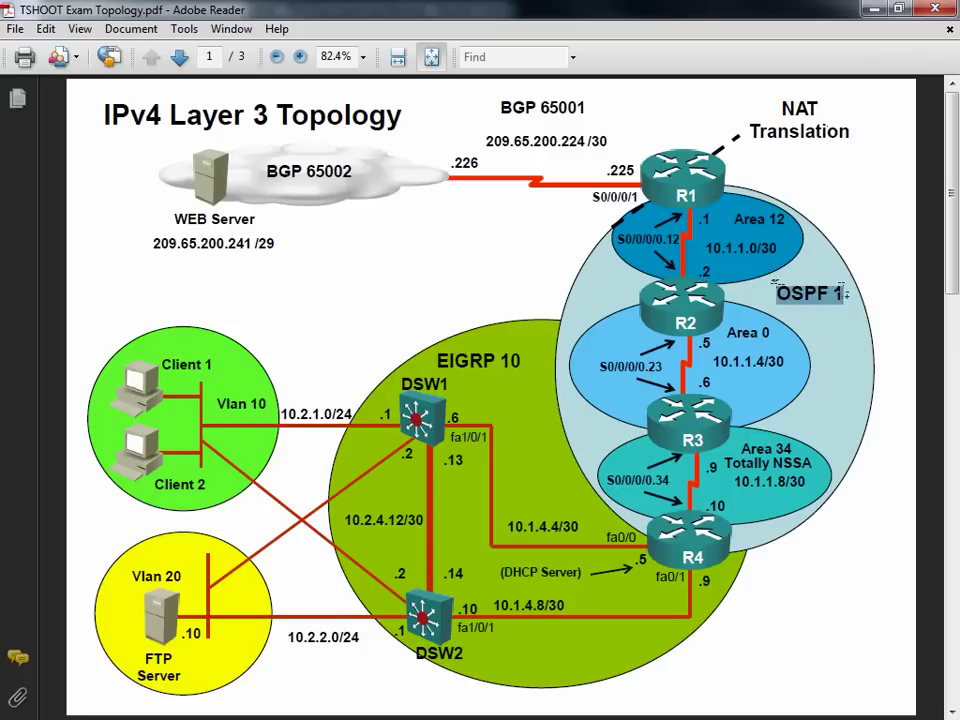
pyautogui.moveTo(438, 358); pyautogui.dragTo(518, 370)
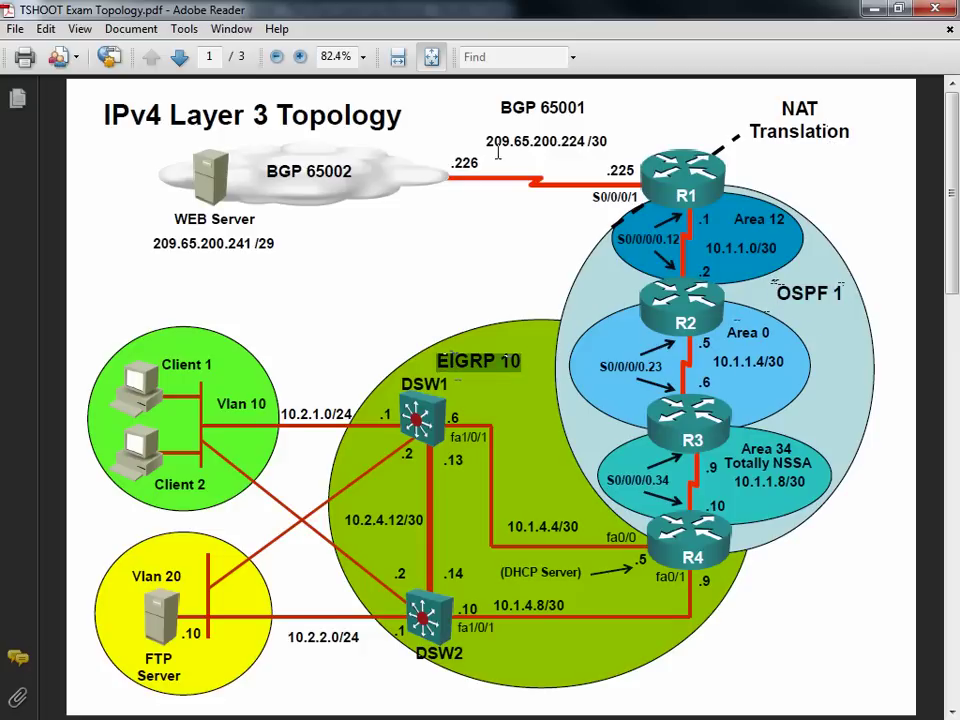
pyautogui.moveTo(500, 103); pyautogui.dragTo(592, 114)
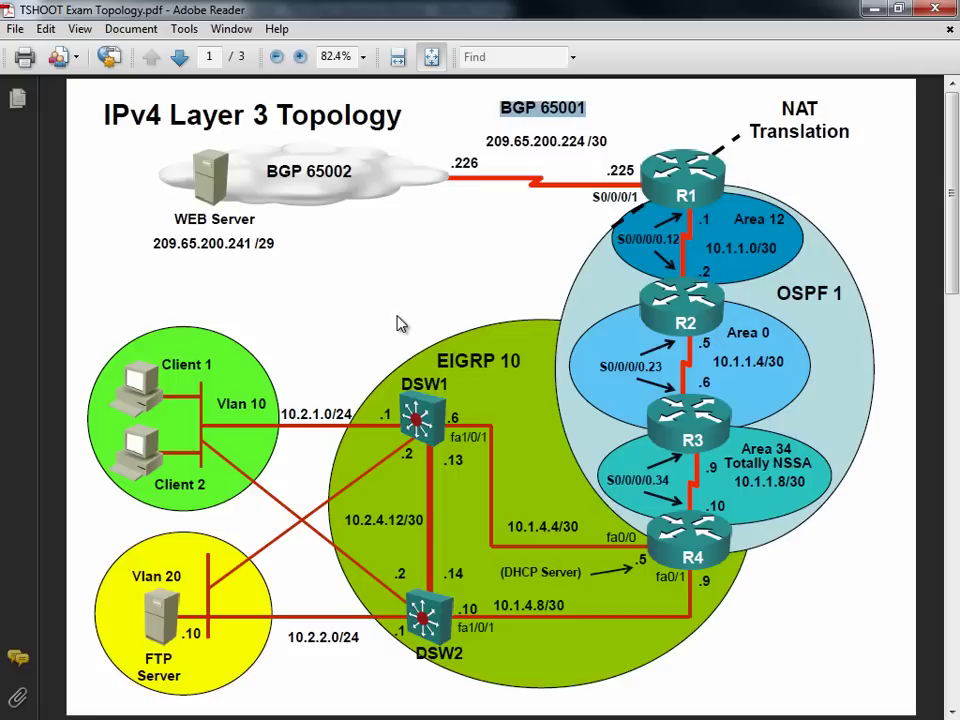
# - Compare the IPv6 Layer 3 Topology and Layer 2/3 Topology pages with the IPv4 Layer 3 Topology
pyautogui.scroll(-2, 420, 410)
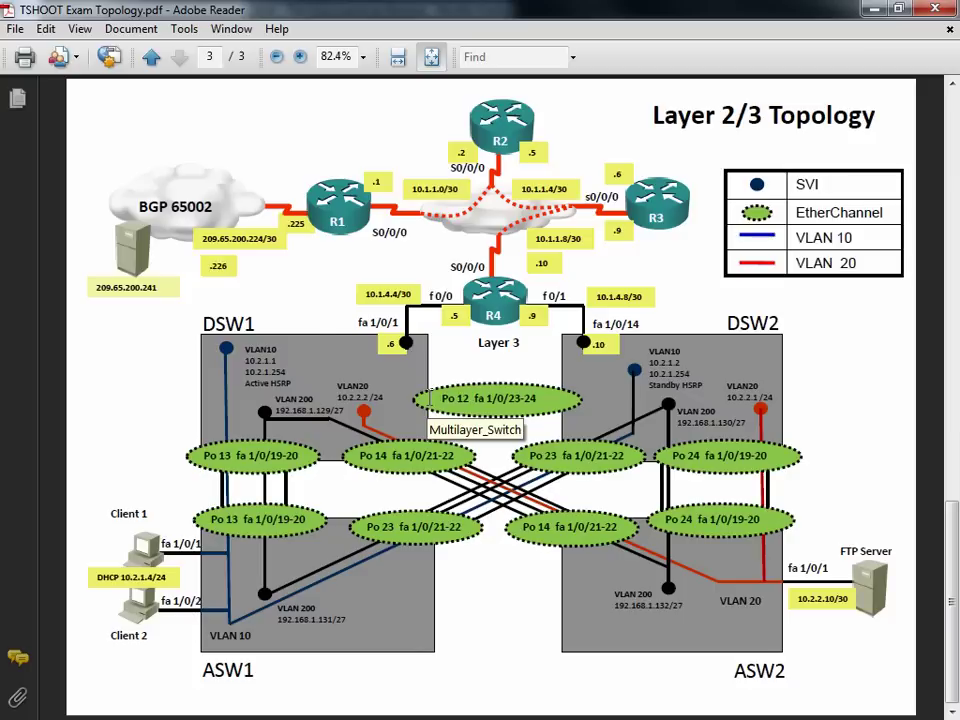
pyautogui.scroll(1, 432, 406)
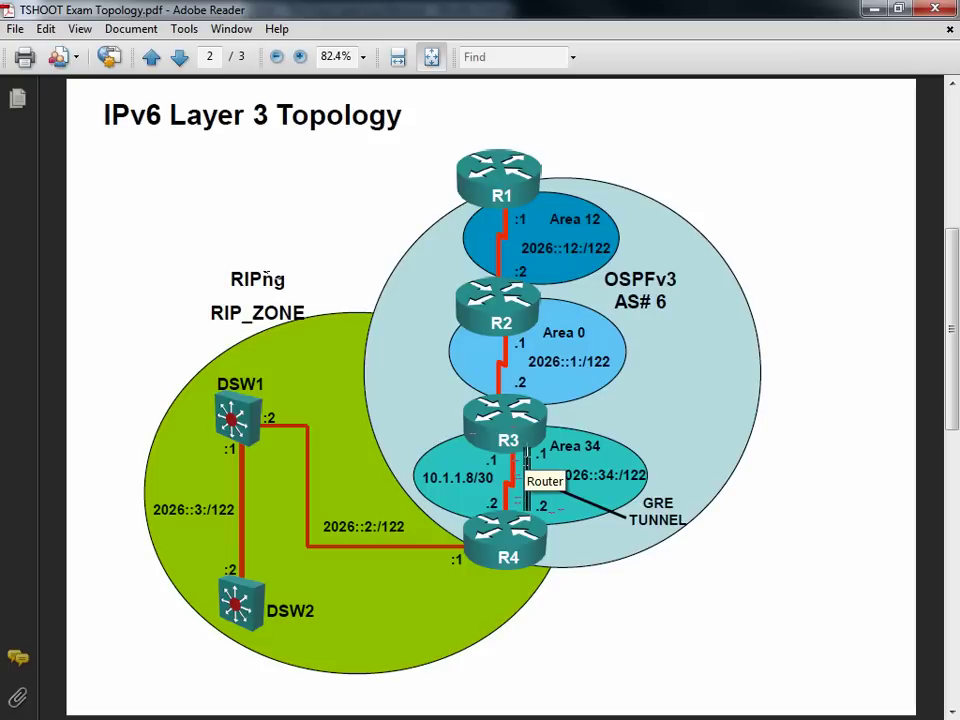
pyautogui.scroll(-3, 527, 450)
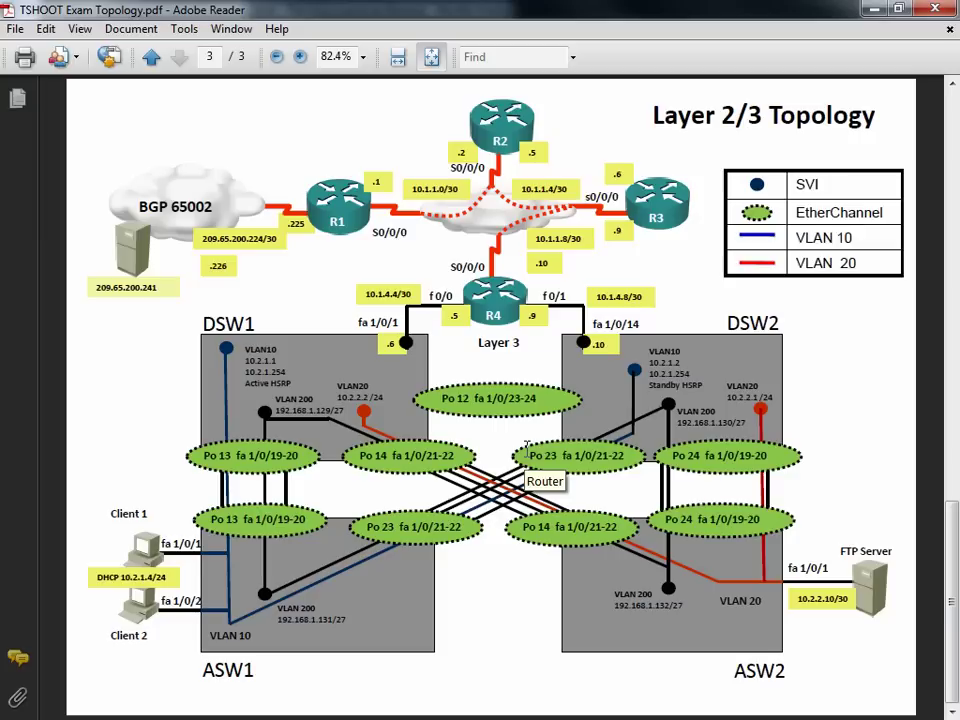
pyautogui.scroll(6, 527, 448)
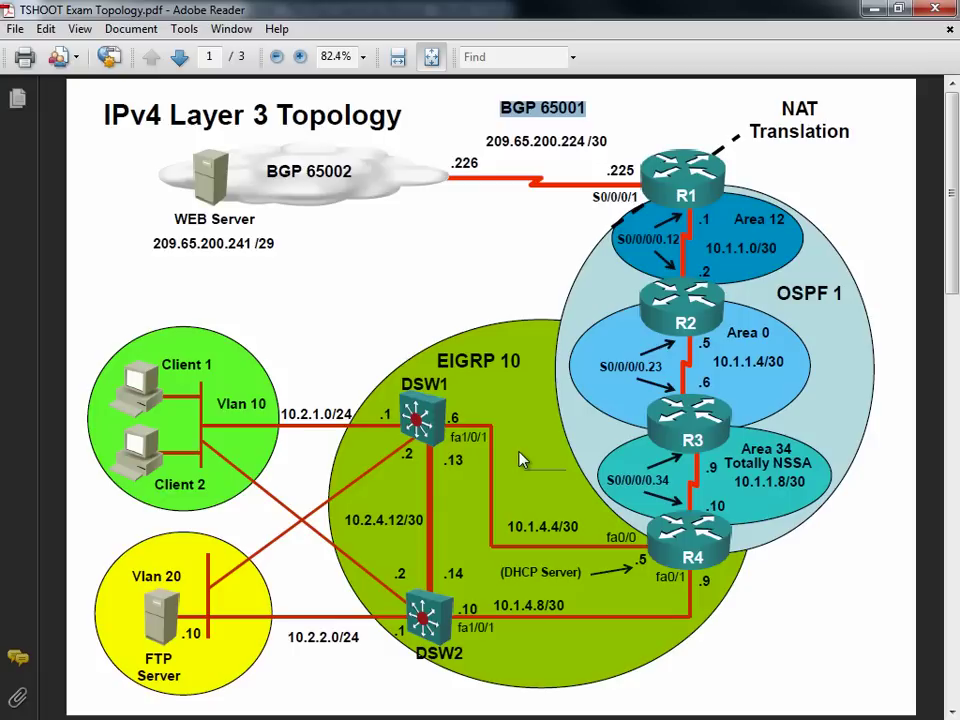
pyautogui.scroll(-1, 519, 459)
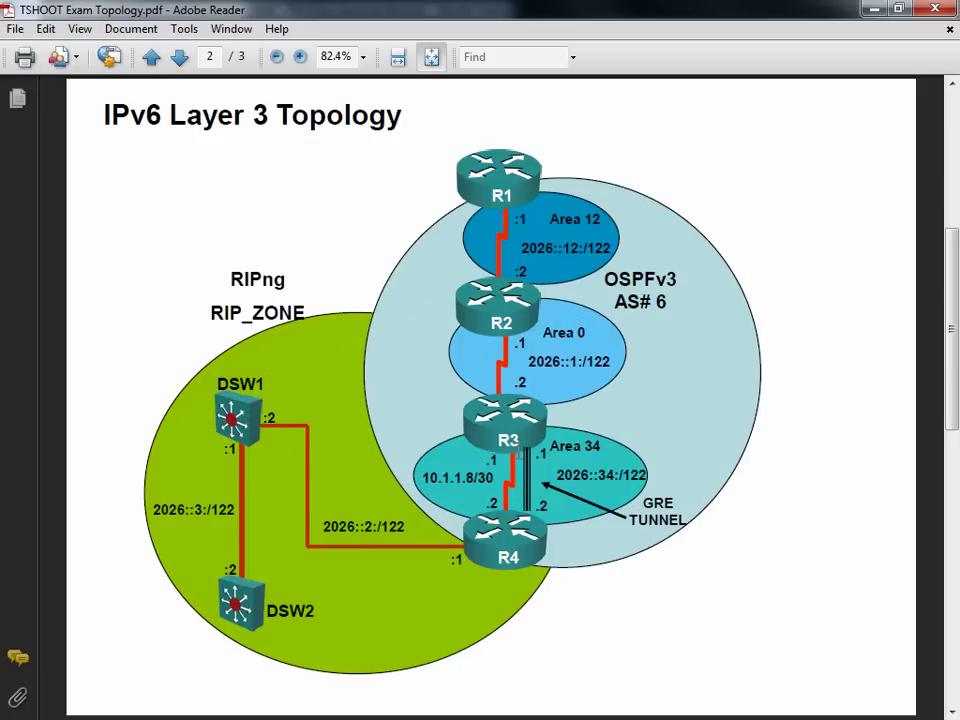
pyautogui.scroll(-1, 517, 450)
pyautogui.scroll(2, 518, 446)
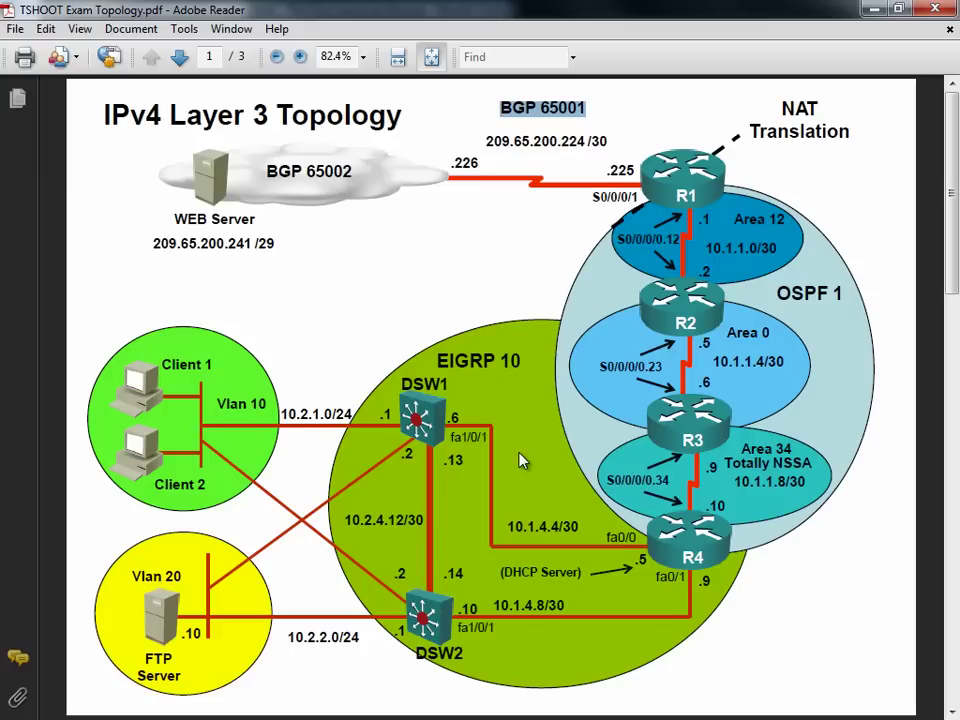
# - Examine DSW1's Po 13 EtherChannel and Active HSRP labels in the Layer 2/3 Topology, then return to the IPv4 Layer 3 Topology page
pyautogui.scroll(-1, 435, 435)
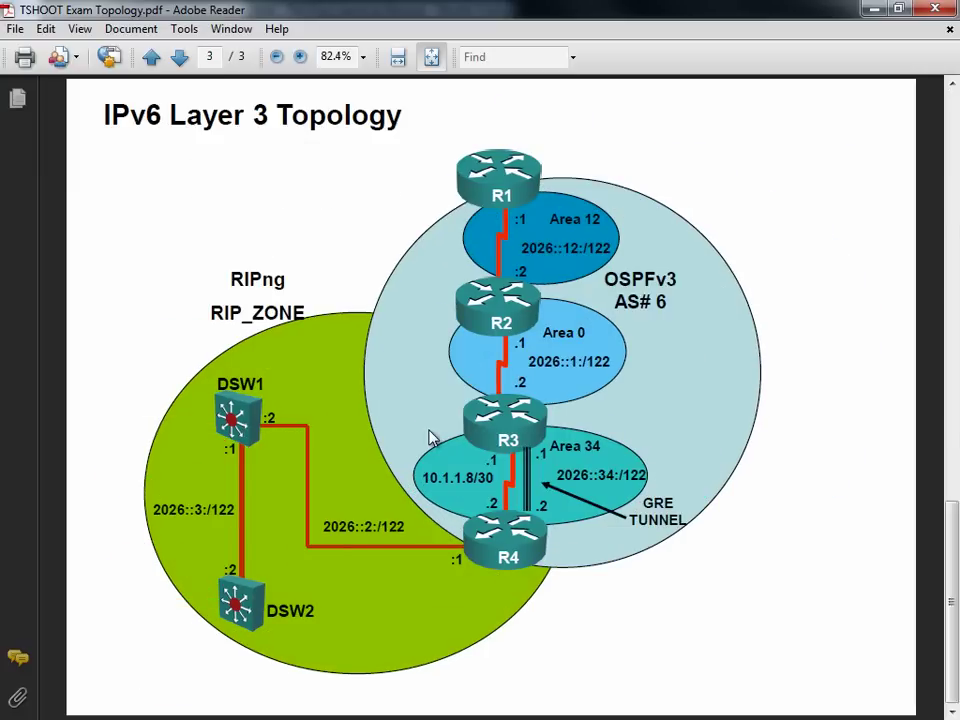
pyautogui.scroll(-1, 431, 436)
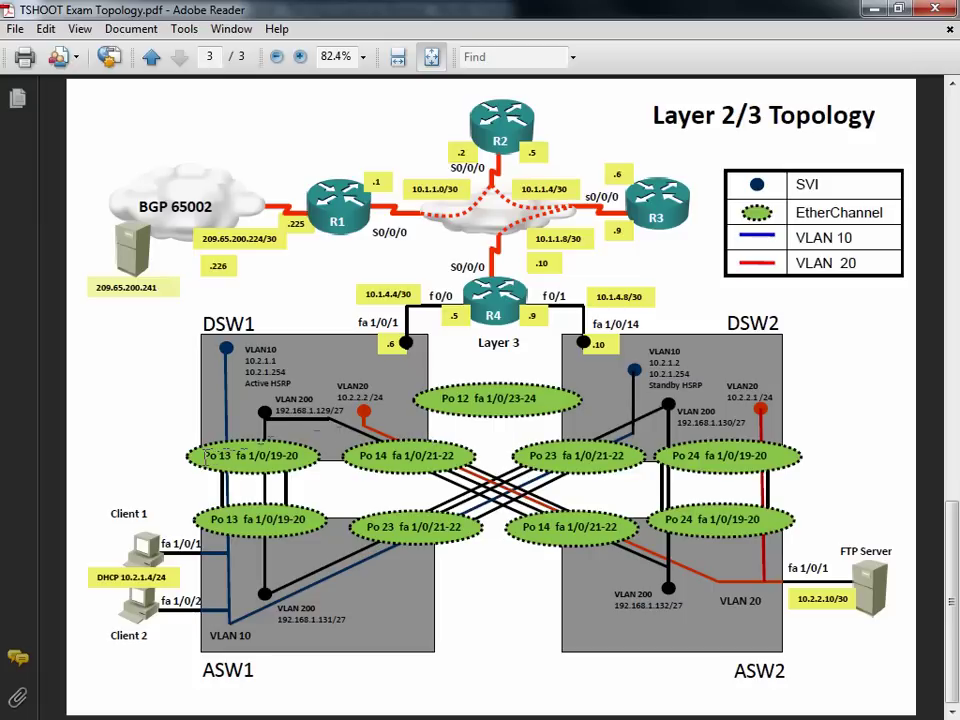
pyautogui.moveTo(300, 456); pyautogui.dragTo(224, 463)
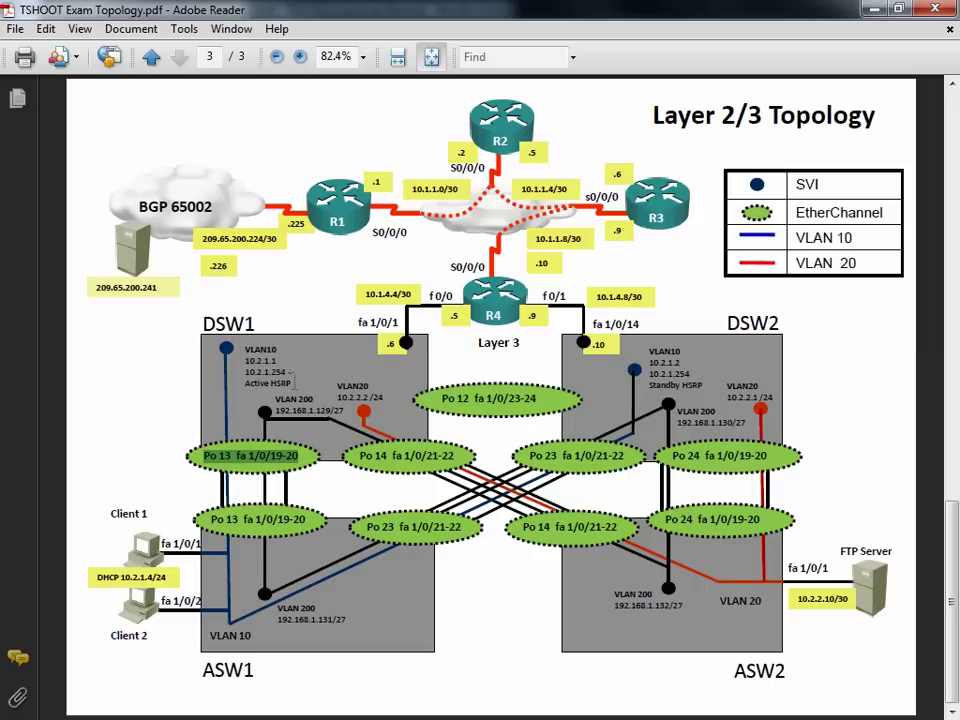
pyautogui.moveTo(293, 383); pyautogui.dragTo(245, 388)
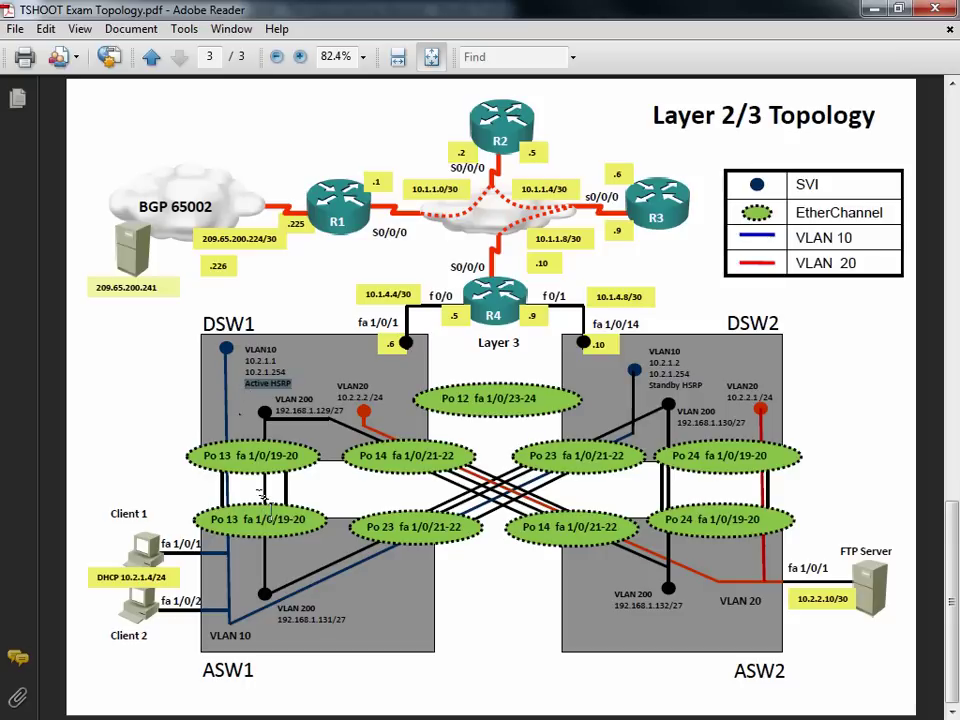
pyautogui.click(289, 533)
pyautogui.scroll(2, 290, 533)
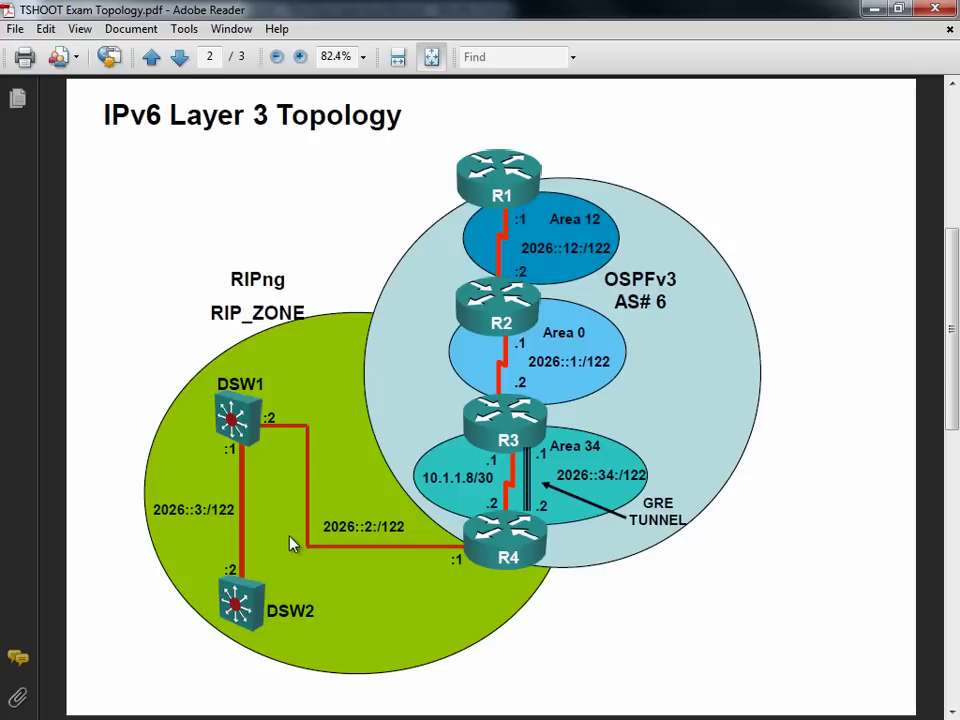
pyautogui.scroll(2, 290, 543)
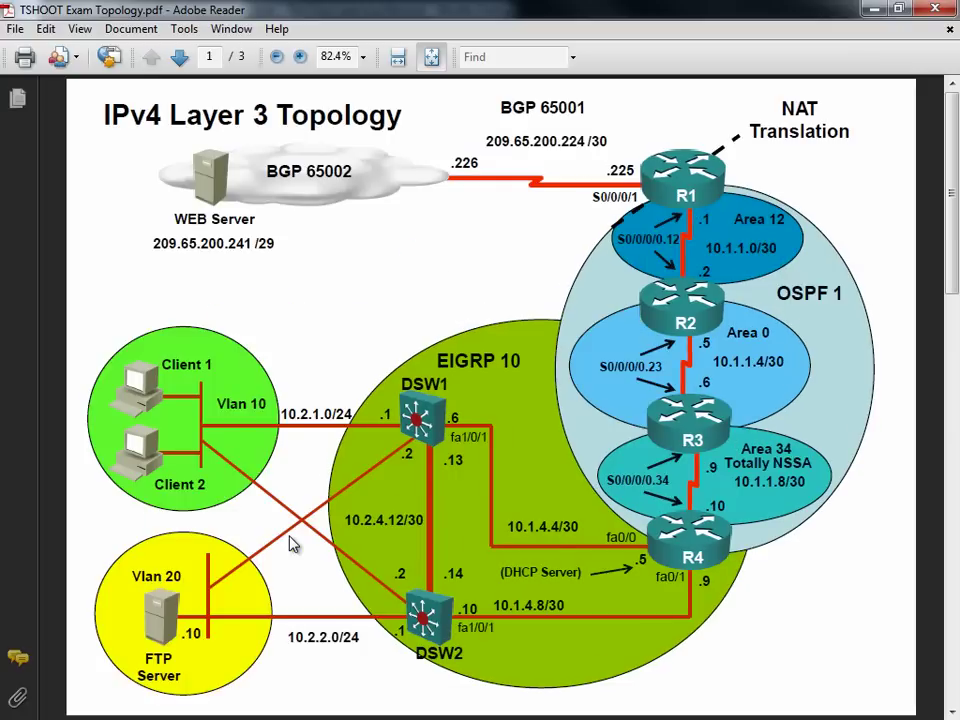